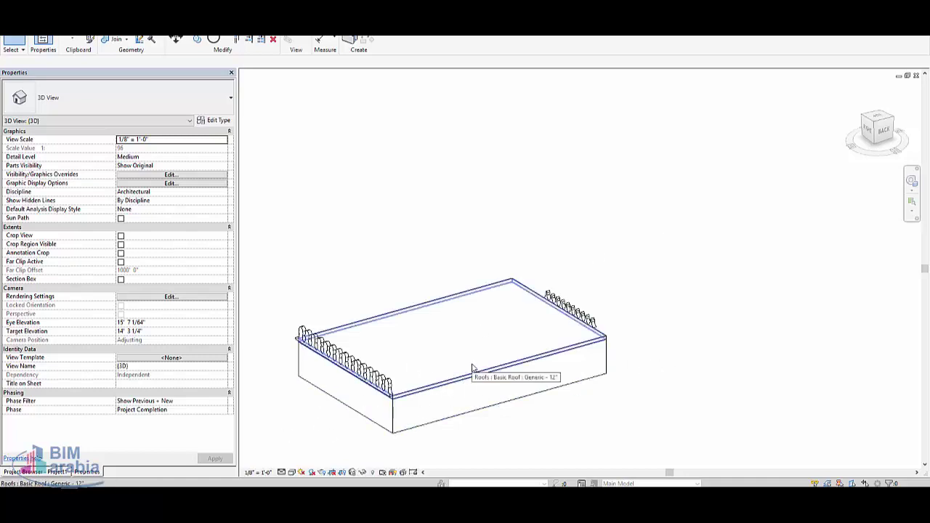
- Switch the left panel from Properties to the Project Browser's list of views
left_click(40, 472)
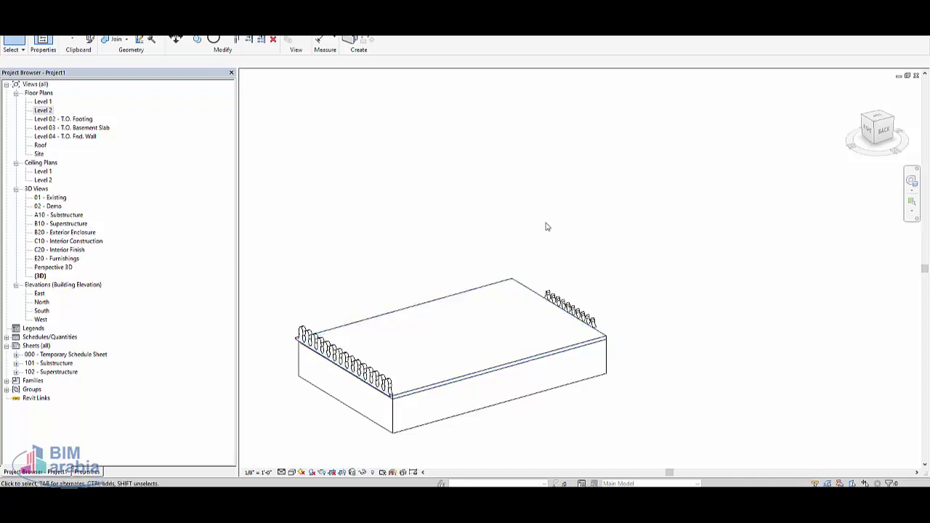
- Open the Level 2, Roof and Level 1 floor plans in turn
double_click(42, 110)
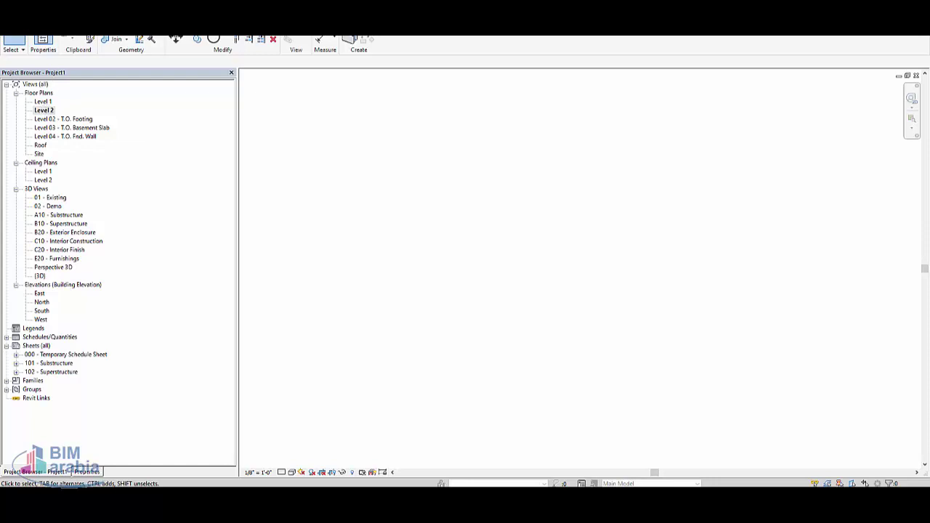
double_click(40, 145)
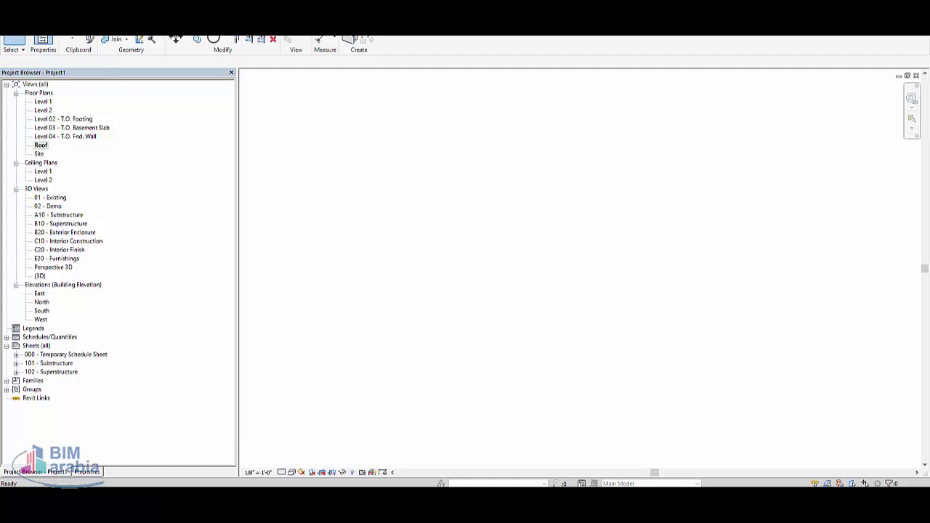
double_click(45, 102)
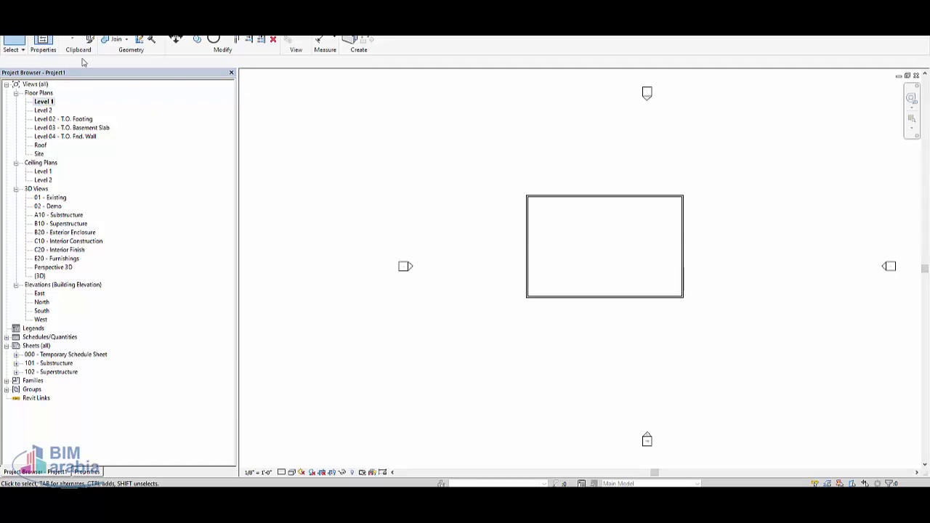
- Draw horizontal grid line 1 across the building in the Level 1 plan
left_click(44, 29)
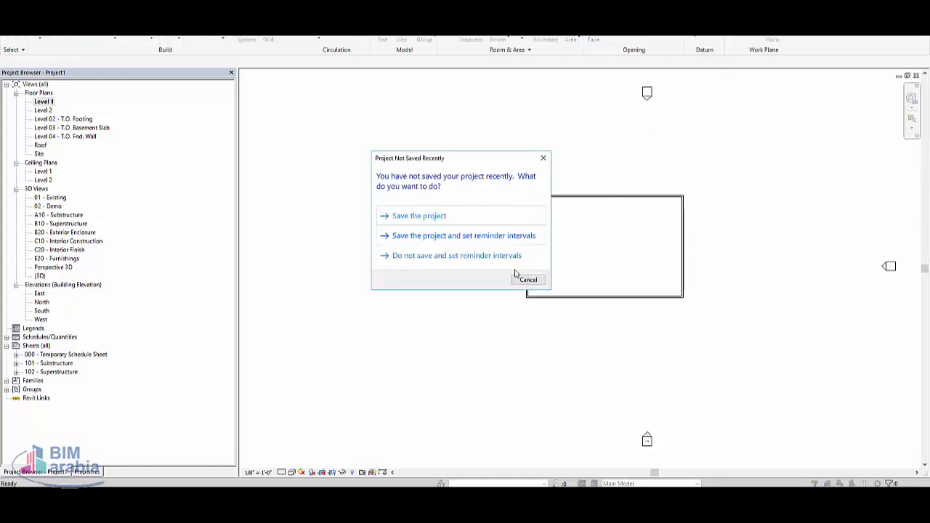
left_click(518, 276)
key("g")
key("r")
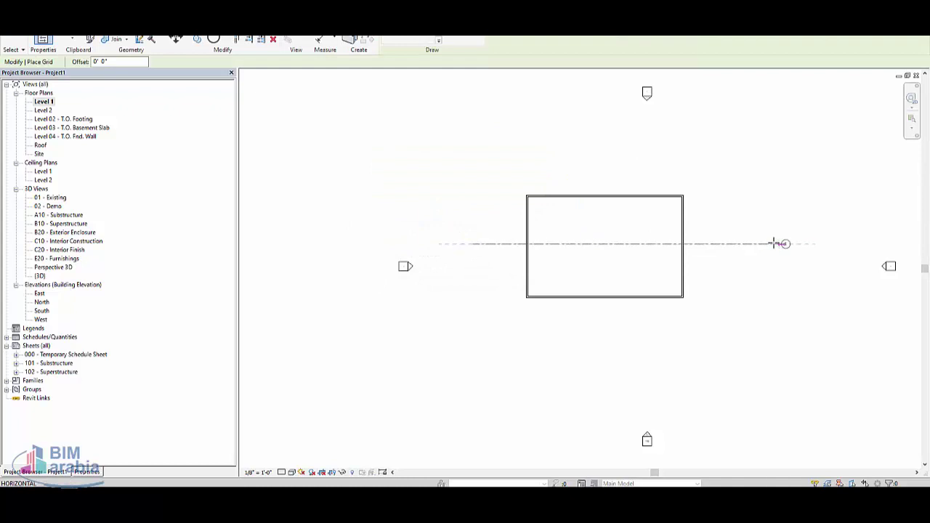
left_click(775, 243)
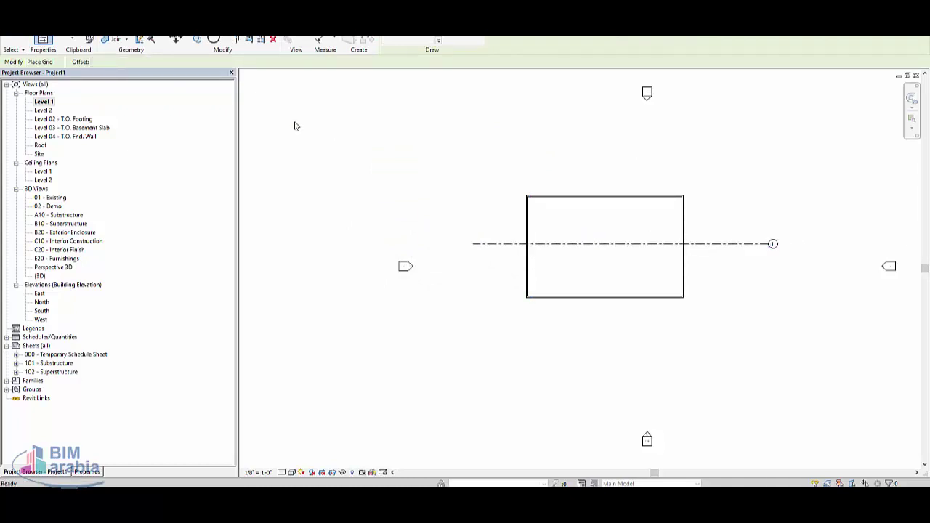
key("Escape")
key("Escape")
- Back in the 3D view, select the roof and check its Base Level in Properties
key("3")
key("d")
left_click(509, 336)
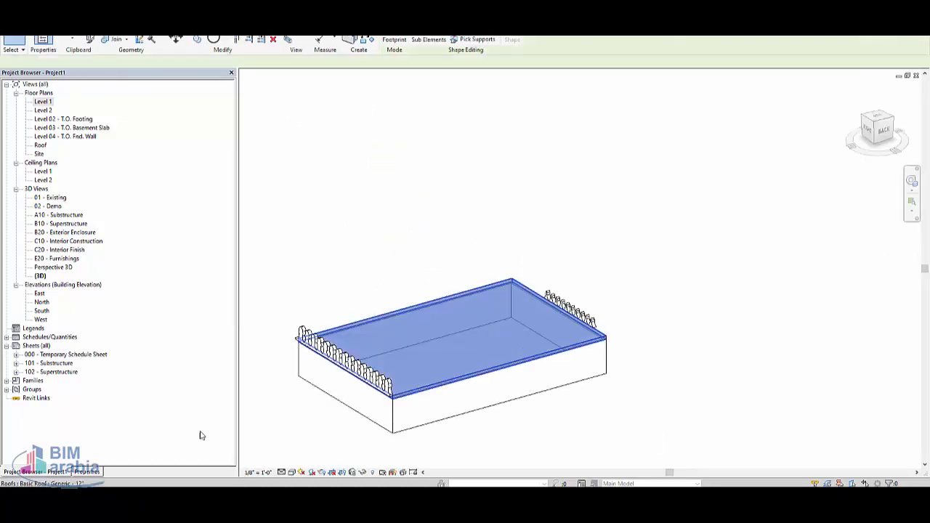
left_click(87, 471)
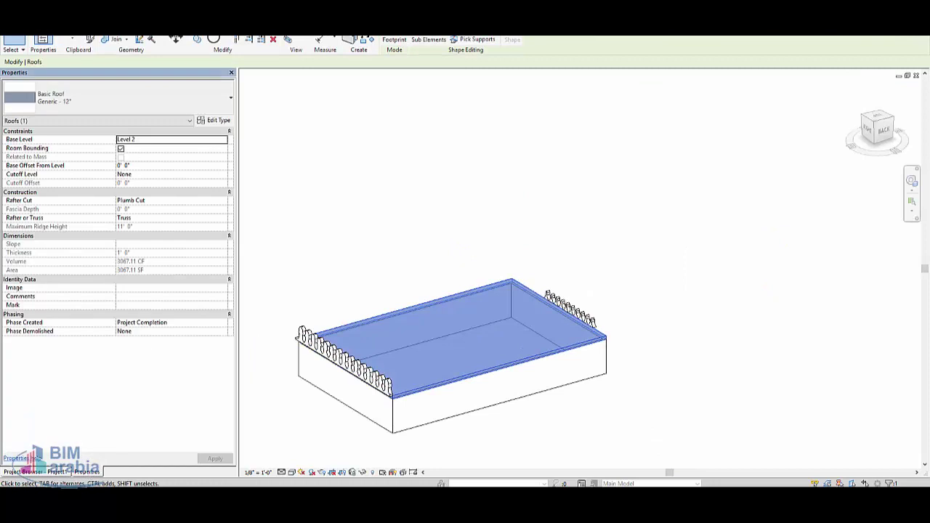
- Open the Level 2 floor plan and pan to show grid line 1
left_click(54, 472)
double_click(44, 110)
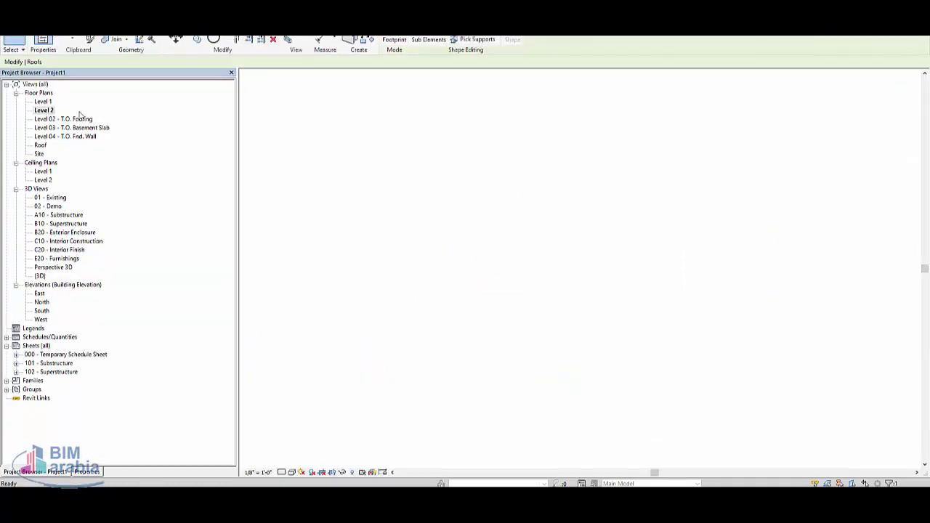
middle_click_drag(411, 254, 361, 289)
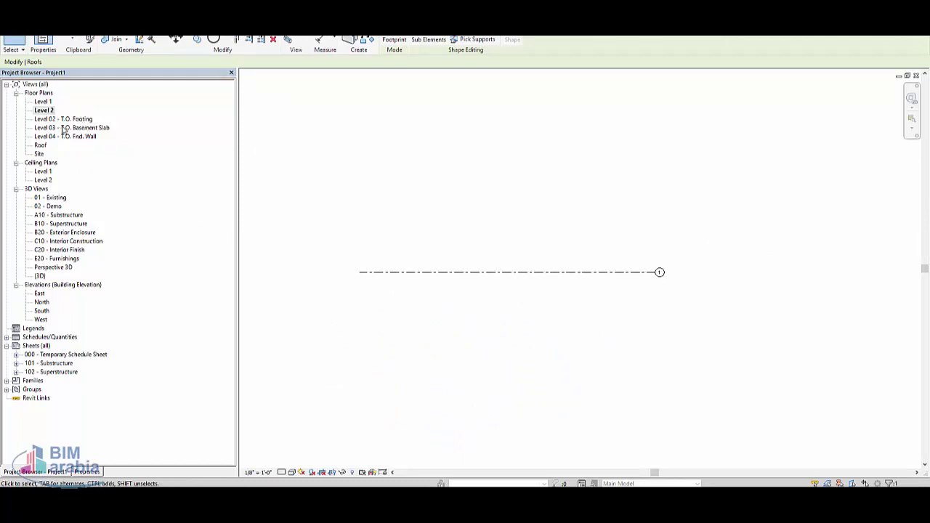
- Apply the Discipline browser organization, sorted by Associated Level
right_click(44, 84)
left_click(62, 91)
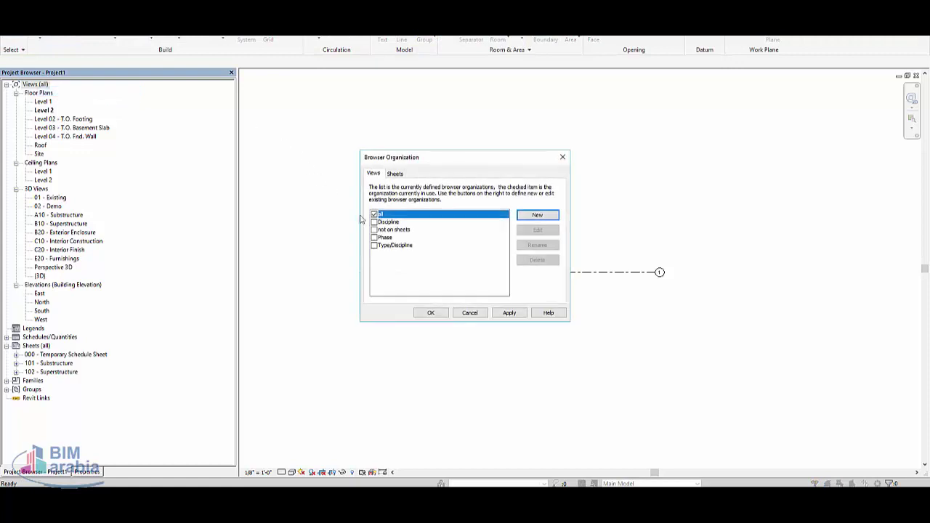
left_click(390, 221)
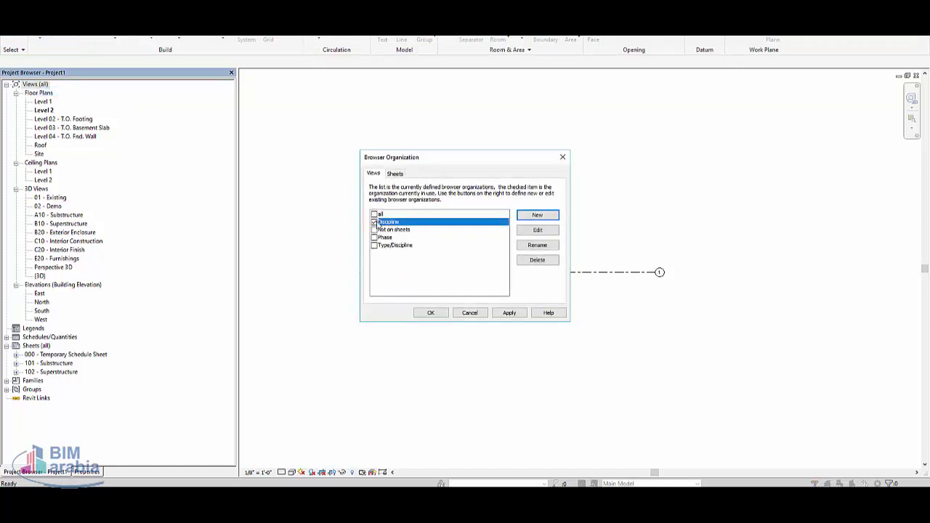
left_click(374, 221)
left_click(538, 230)
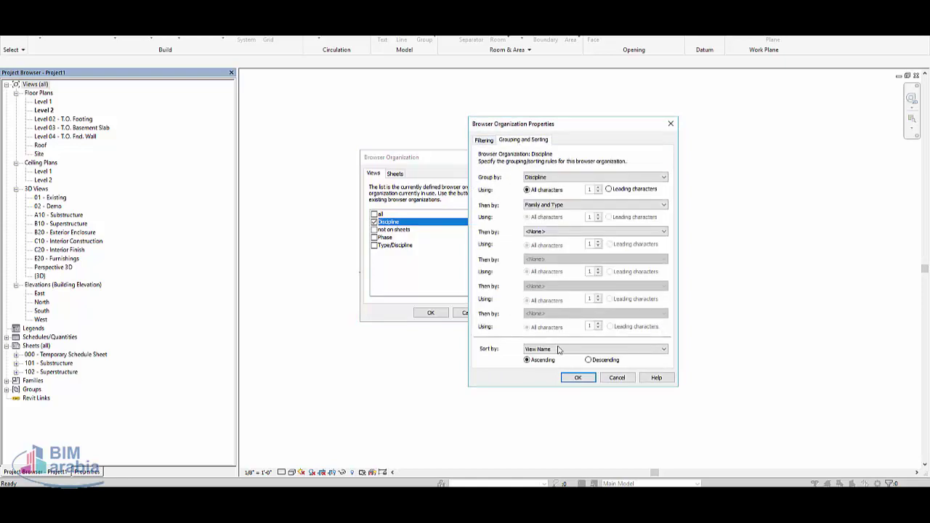
left_click(558, 350)
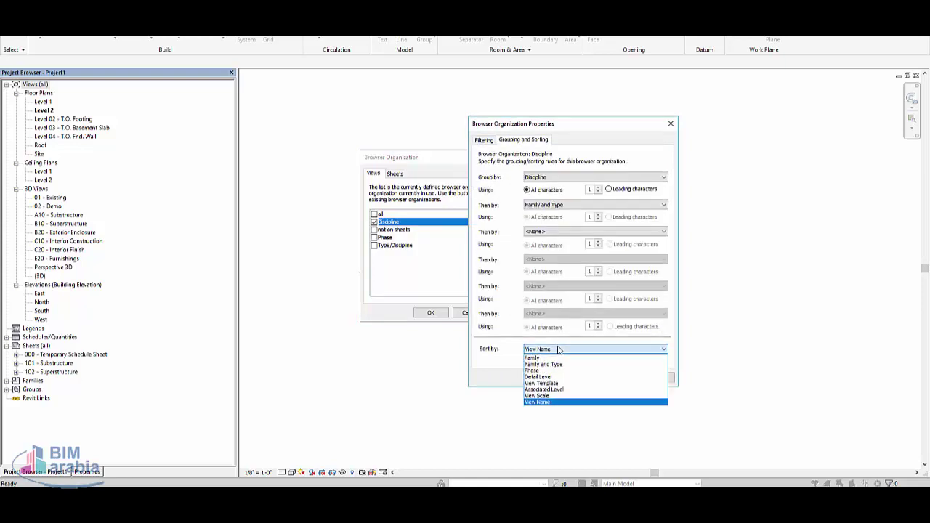
left_click(559, 390)
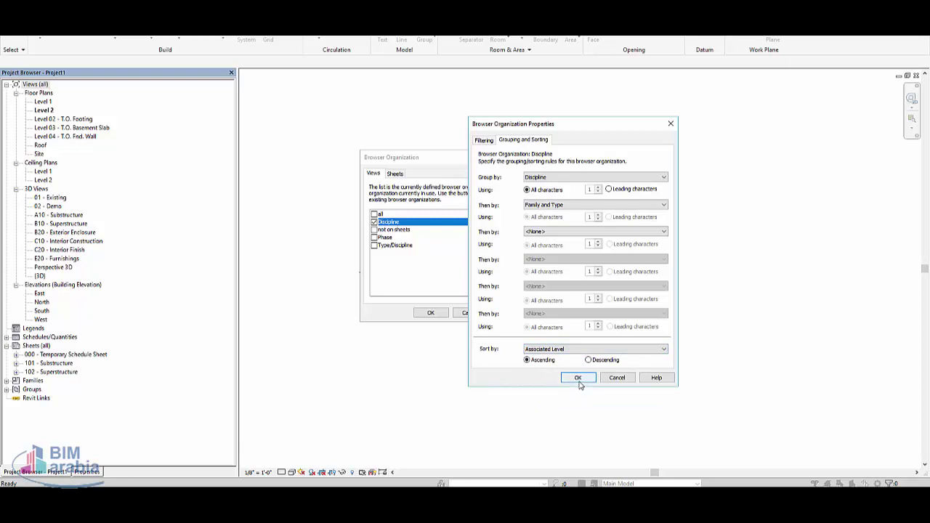
left_click(578, 379)
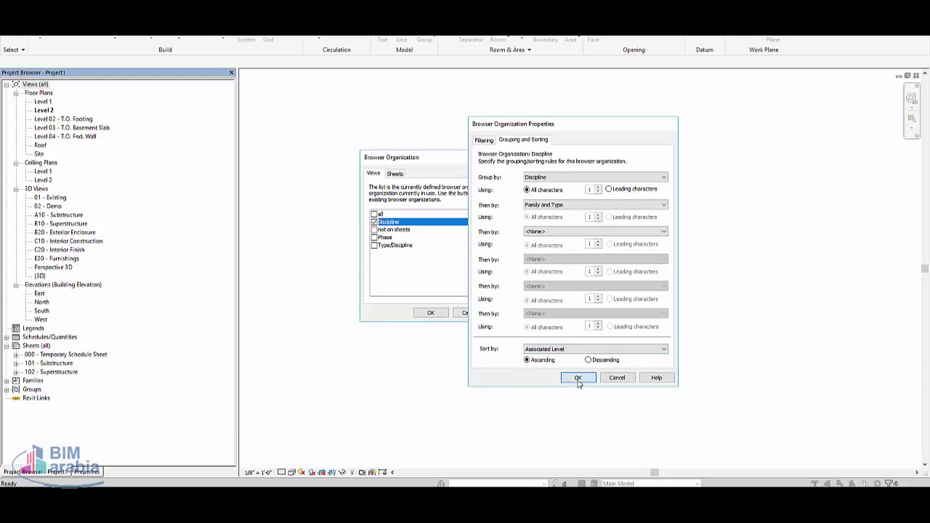
left_click(430, 312)
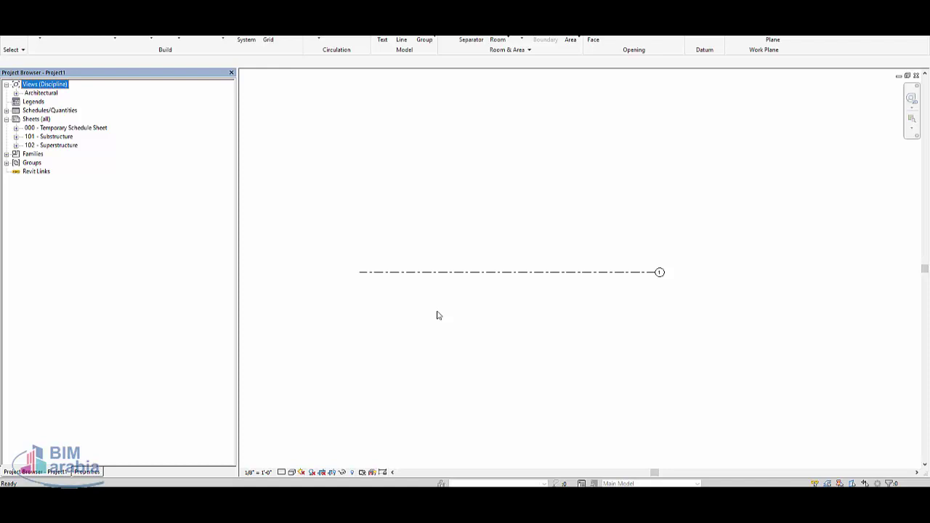
- Expand Architectural > Floor Plans and step down through the plans to Roof
double_click(44, 93)
left_click(48, 101)
double_click(46, 104)
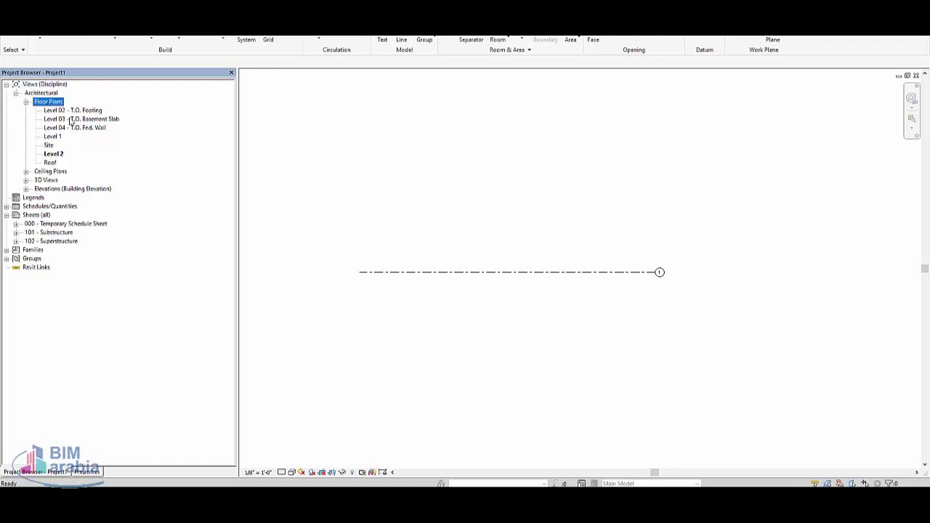
left_click(80, 110)
left_click(81, 120)
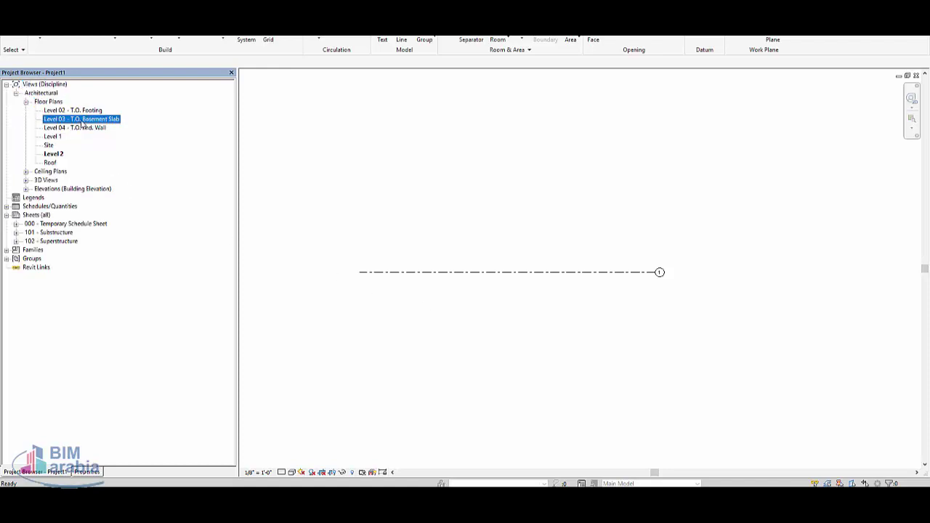
left_click(73, 128)
left_click(56, 136)
left_click(49, 145)
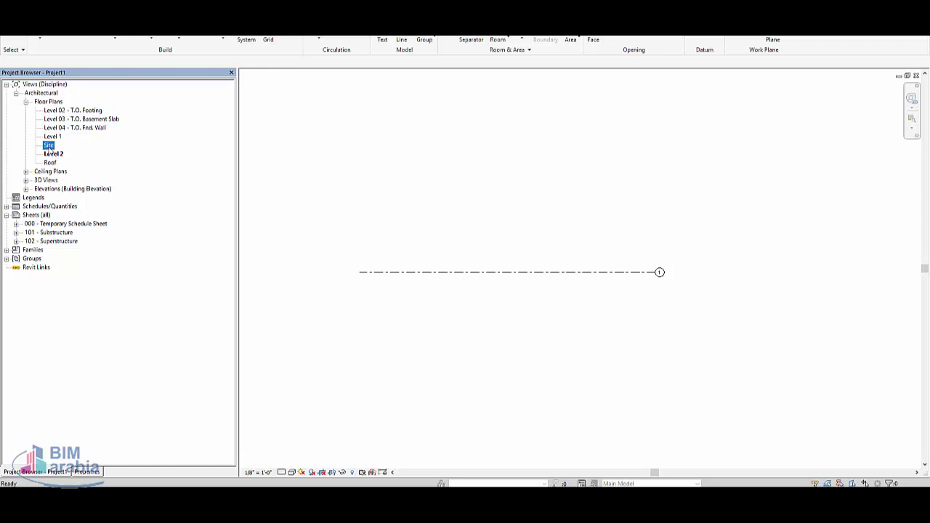
left_click(54, 154)
left_click(51, 163)
- Change the Discipline organization's level sort to Descending, putting Roof at the top
right_click(65, 87)
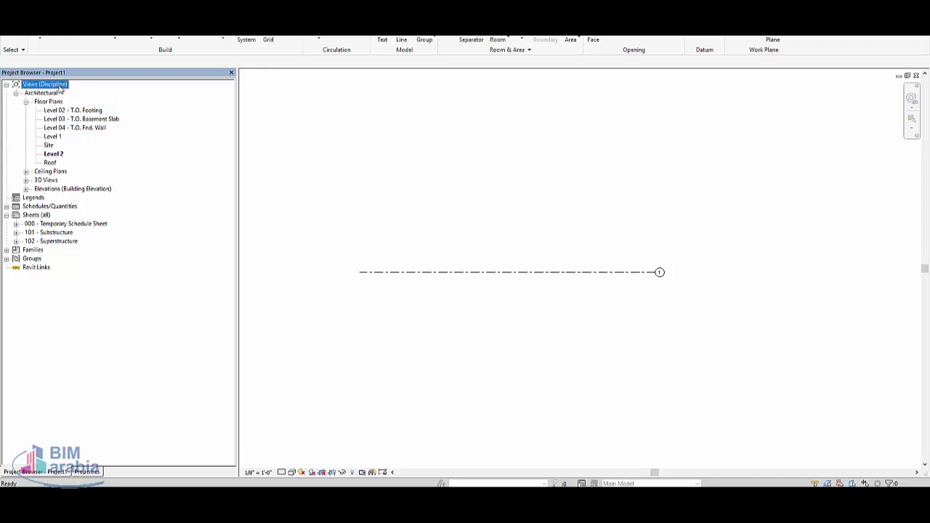
left_click(94, 90)
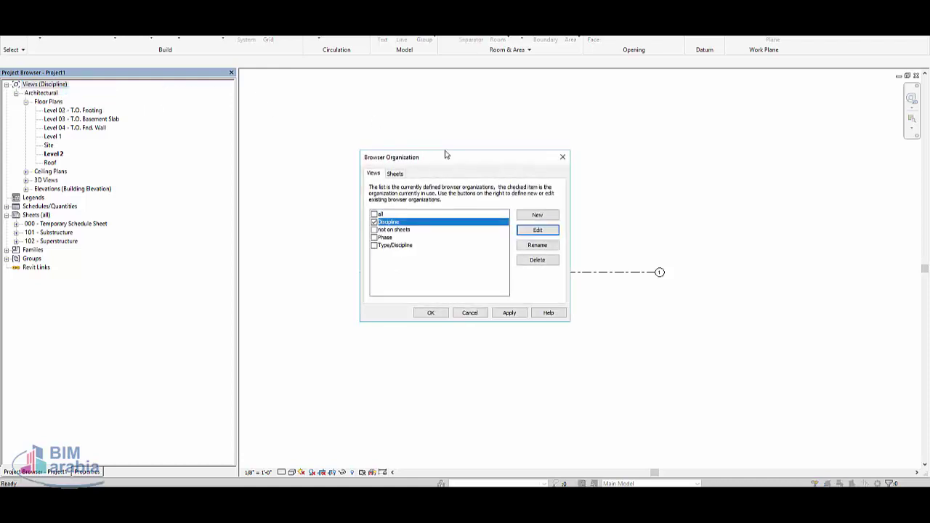
left_click(533, 229)
left_click(523, 140)
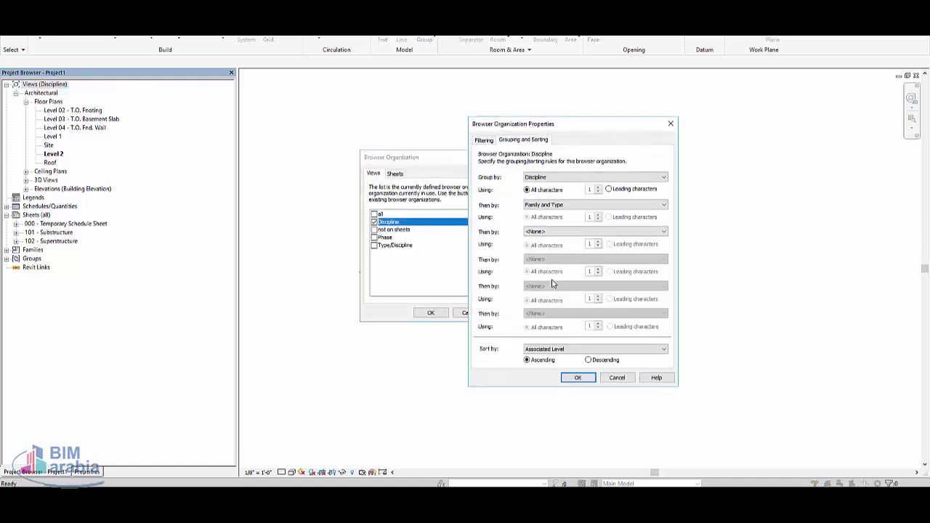
left_click(549, 350)
left_click(548, 356)
left_click(608, 360)
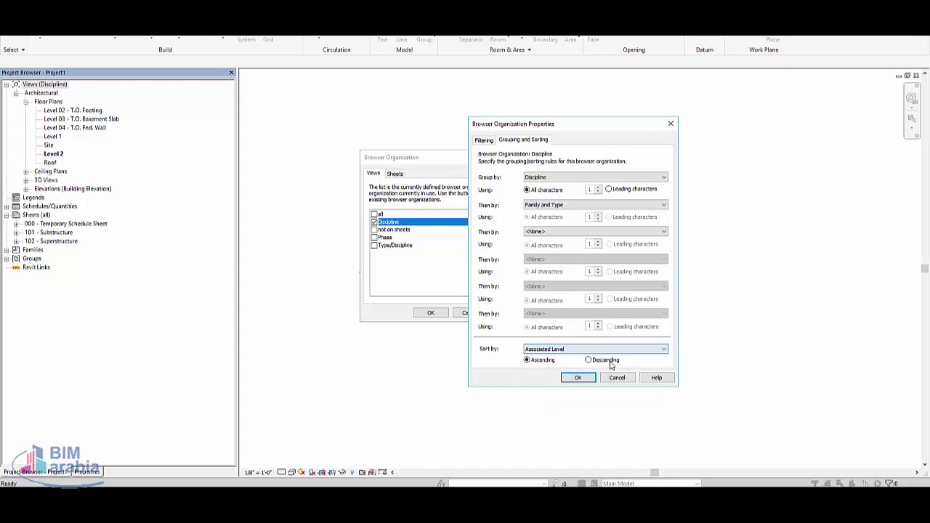
left_click(577, 378)
left_click(432, 314)
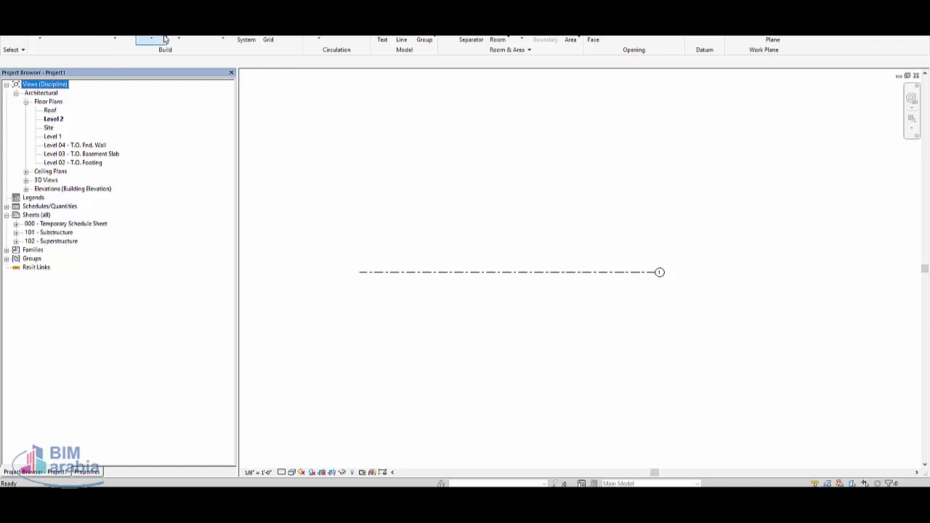
- Start a Model In-Place element in the Roofs category, keeping the name Roofs 1
left_click(417, 193)
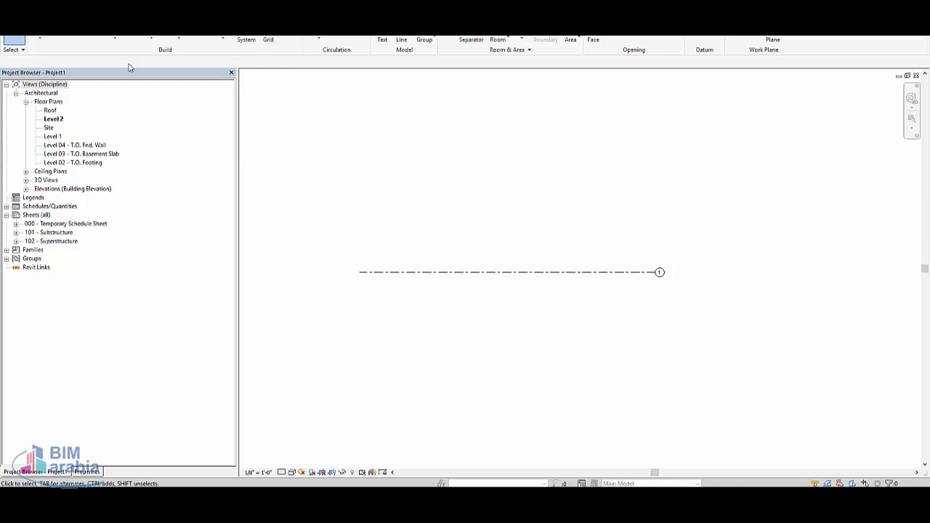
left_click(115, 38)
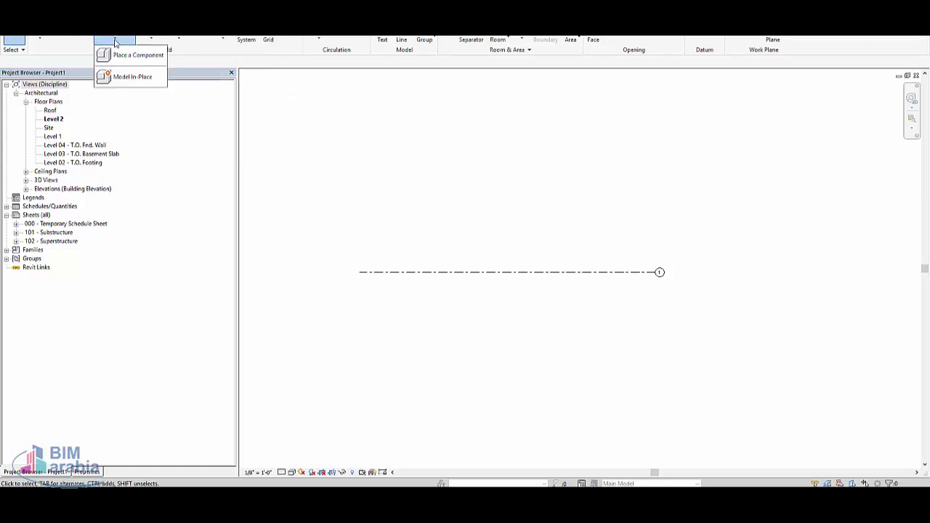
left_click(133, 78)
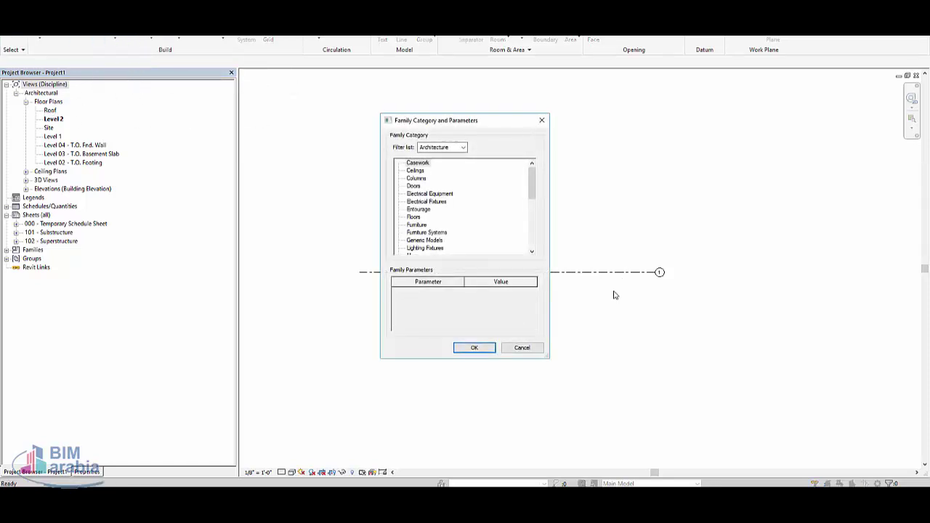
left_click(410, 204)
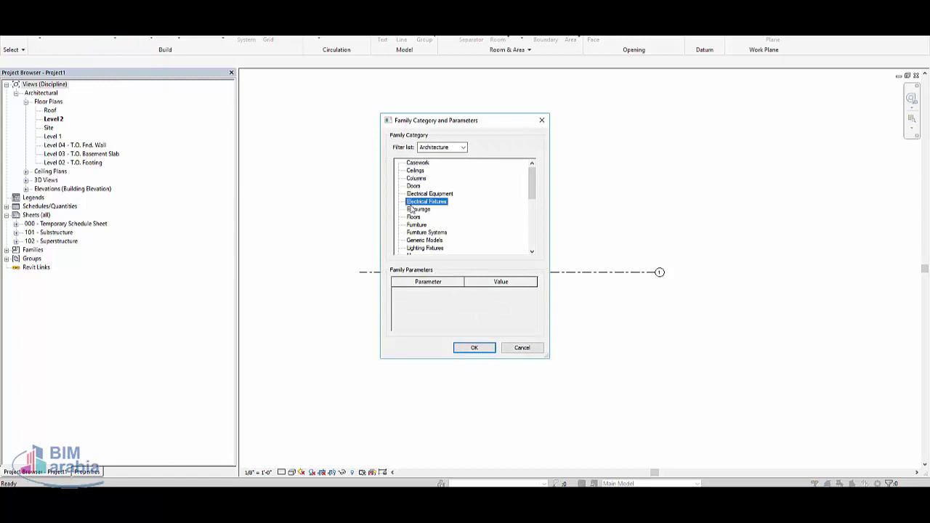
left_click(412, 209)
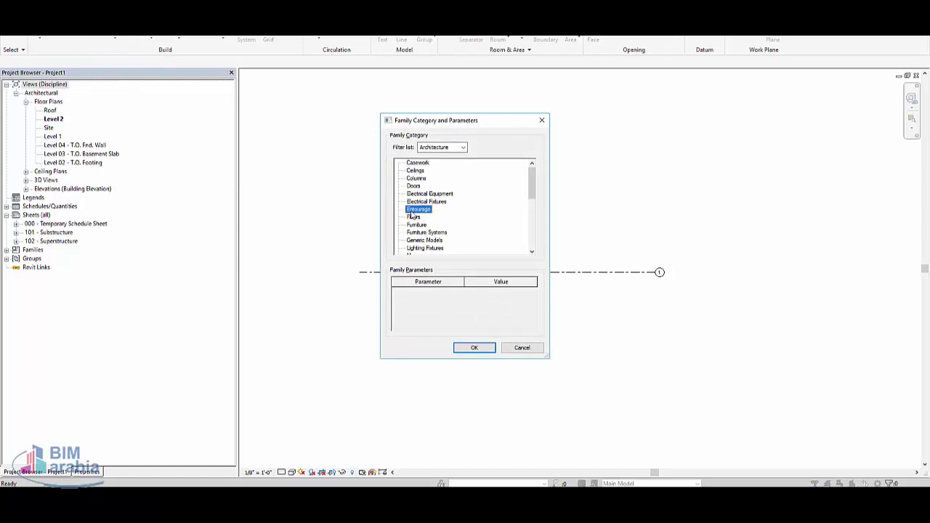
key("r")
left_click(414, 247)
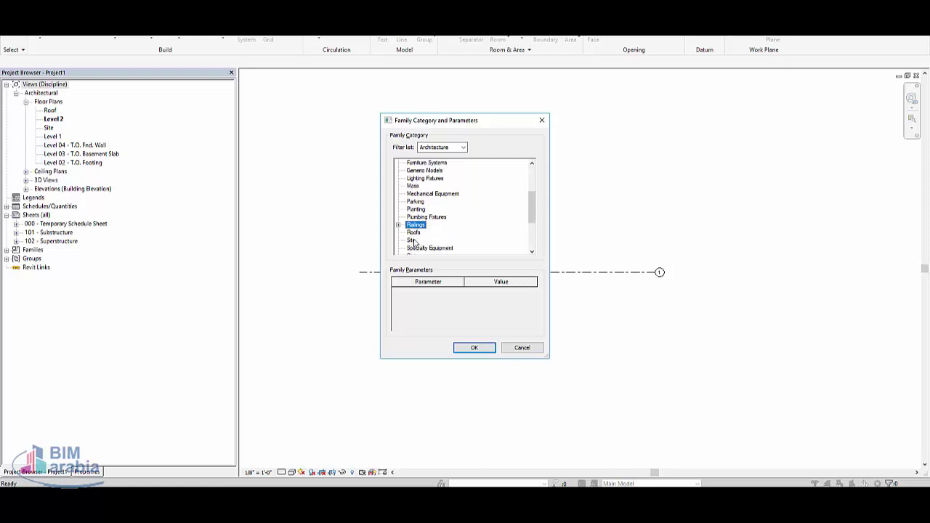
left_click(473, 347)
left_click(463, 257)
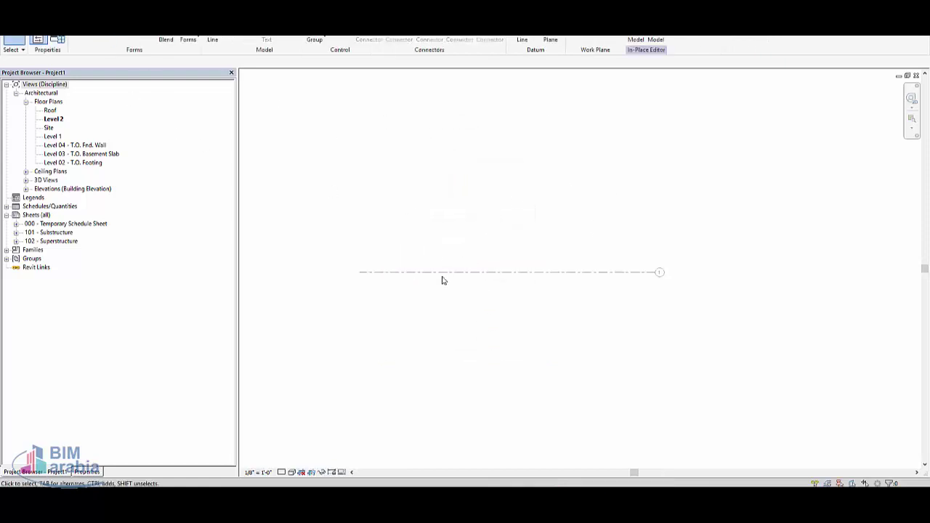
- Expand Elevations (Building Elevation) and open the West elevation
double_click(91, 194)
double_click(52, 201)
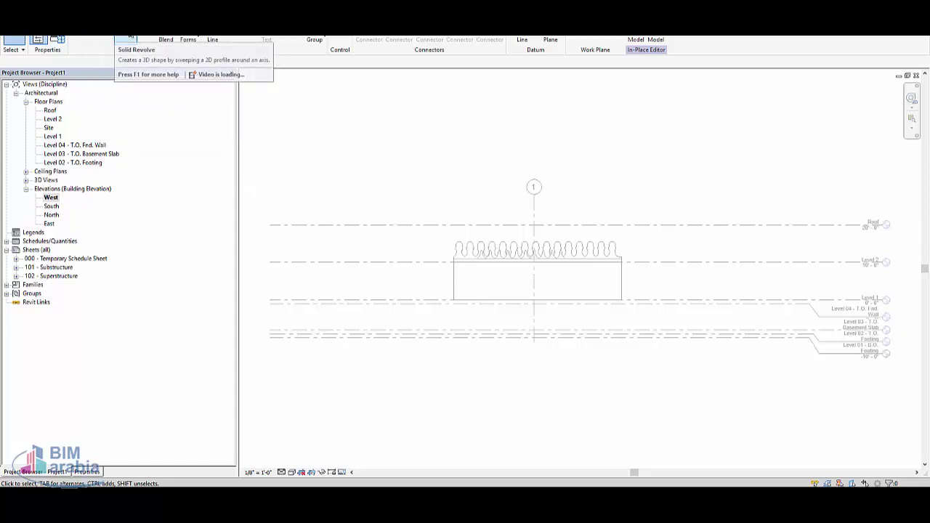
- Start a Revolve on the Grid 1 work plane, then switch back to the West elevation
left_click(127, 37)
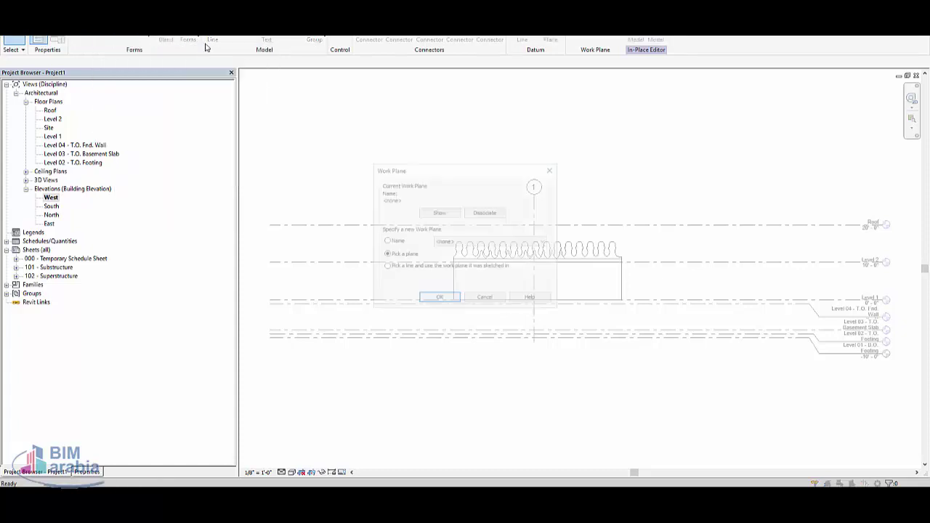
left_click(440, 241)
left_click(460, 258)
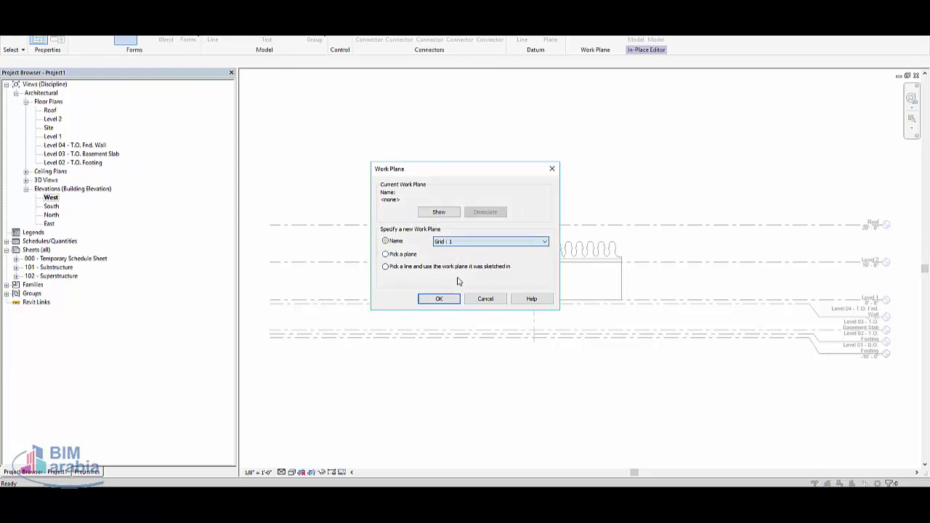
left_click(441, 300)
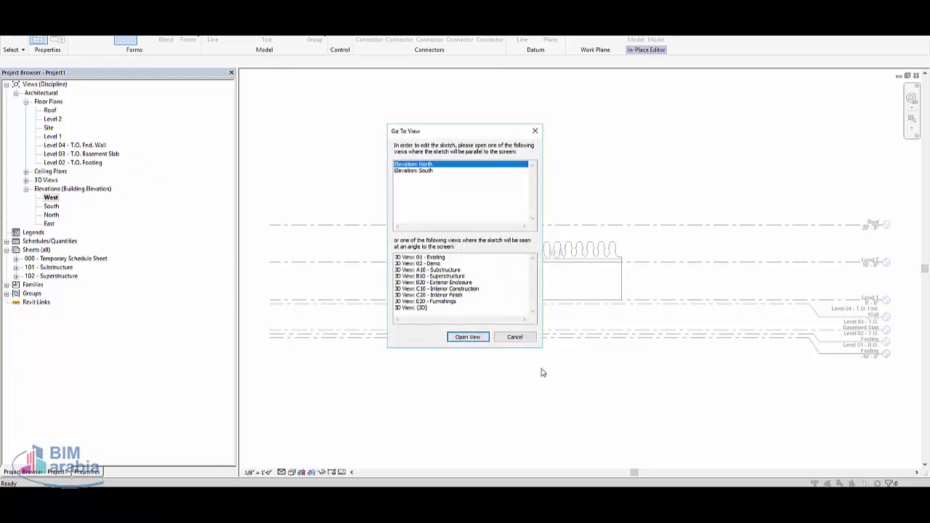
left_click(466, 337)
scroll(653, 254, "up", 2)
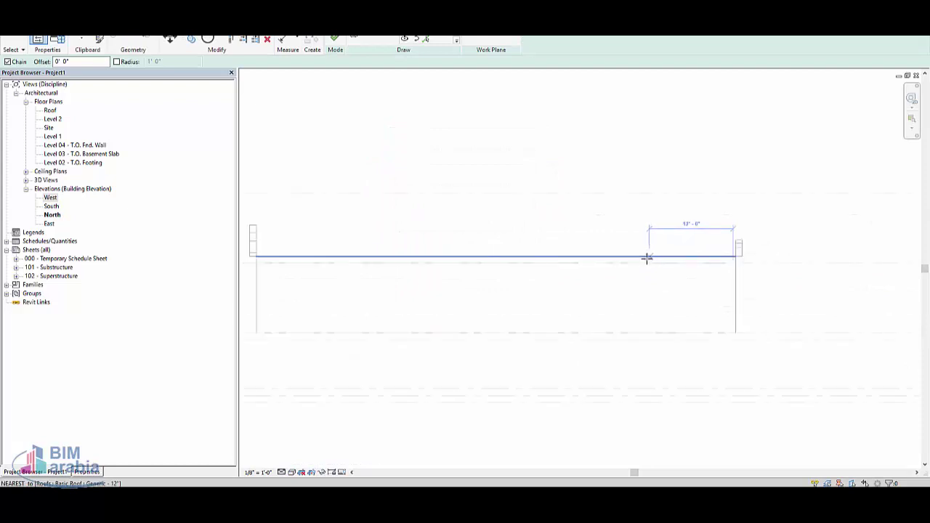
scroll(593, 353, "down", 2)
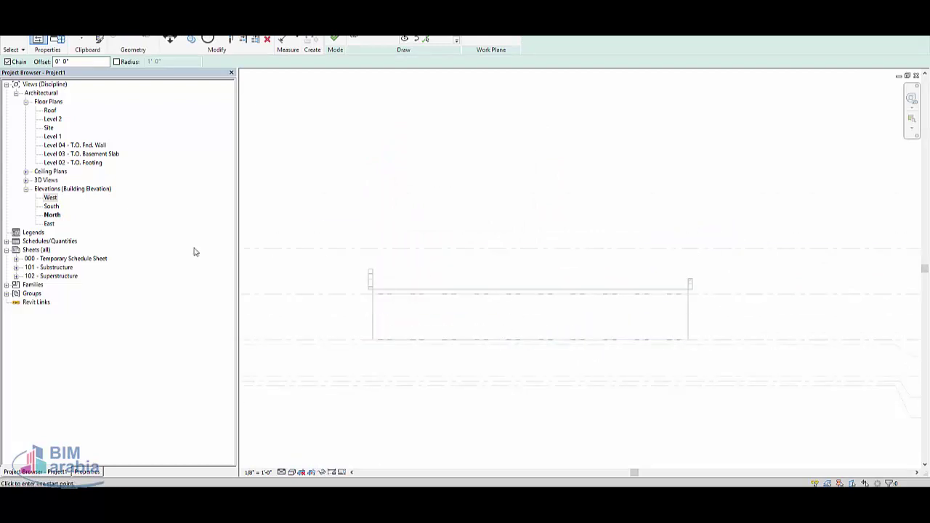
double_click(50, 197)
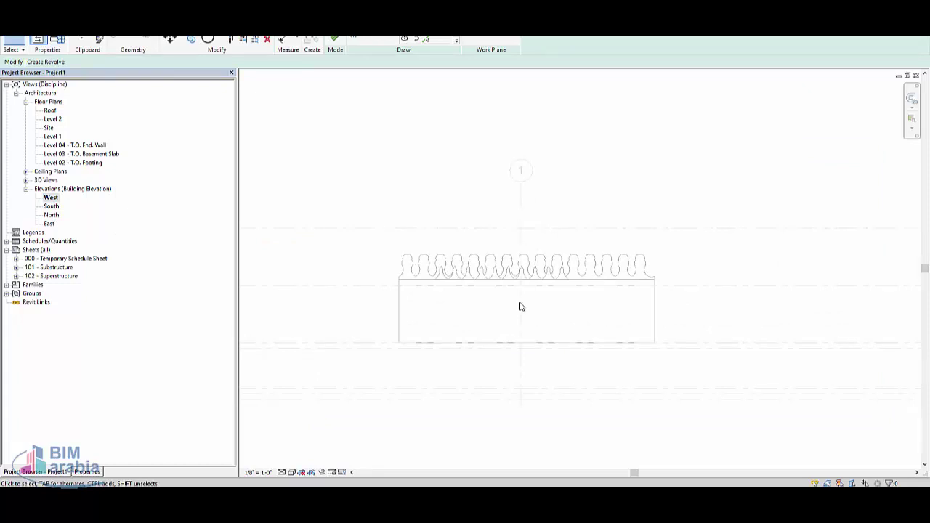
- In the South elevation, sketch the dome arc rising from the roof line
double_click(51, 206)
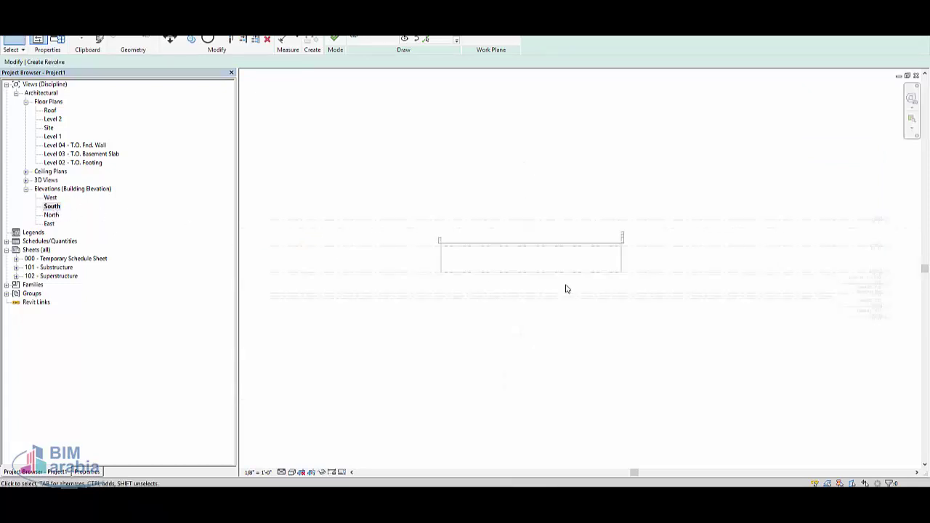
scroll(516, 218, "up", 3)
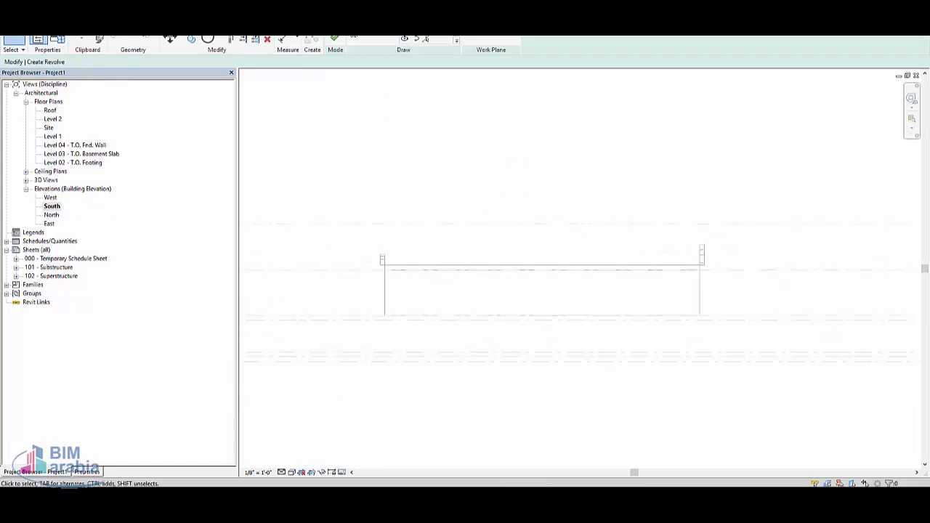
left_click(407, 38)
scroll(560, 263, "up", 2)
scroll(569, 272, "up", 1)
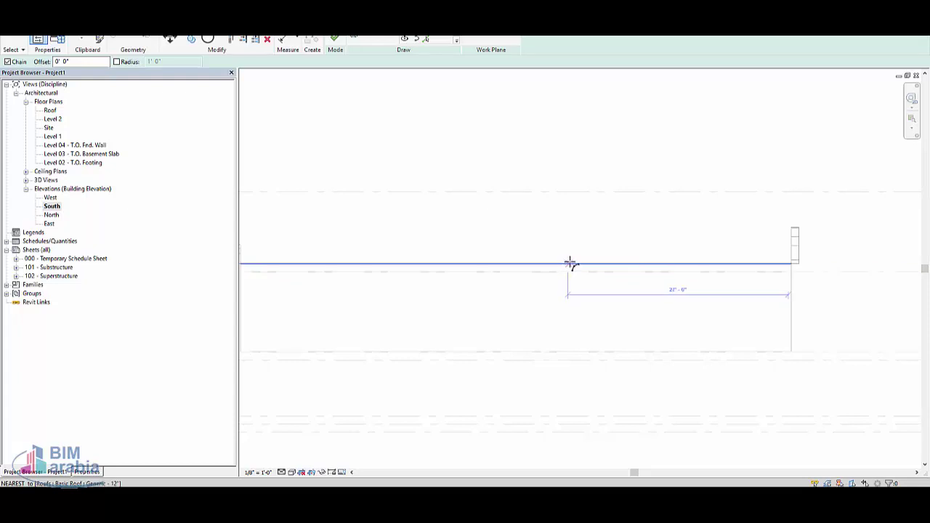
left_click(571, 264)
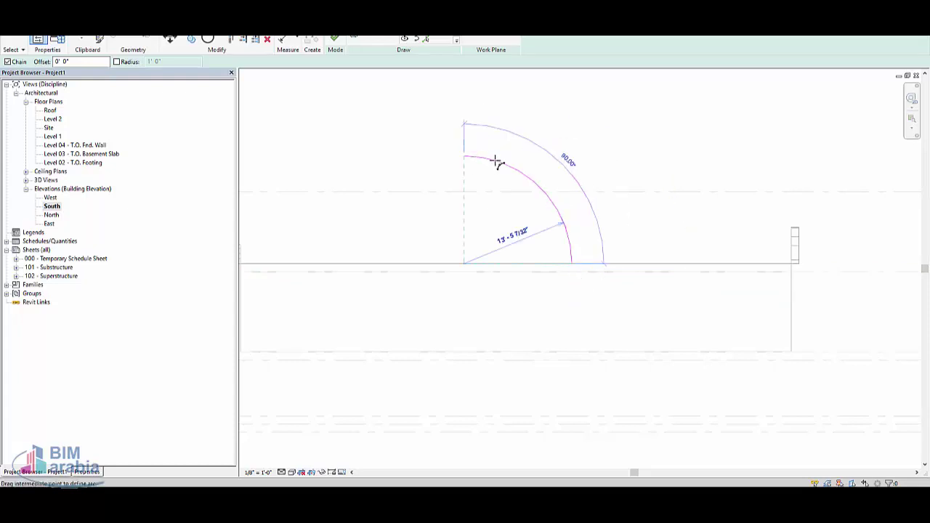
scroll(494, 170, "up", 2)
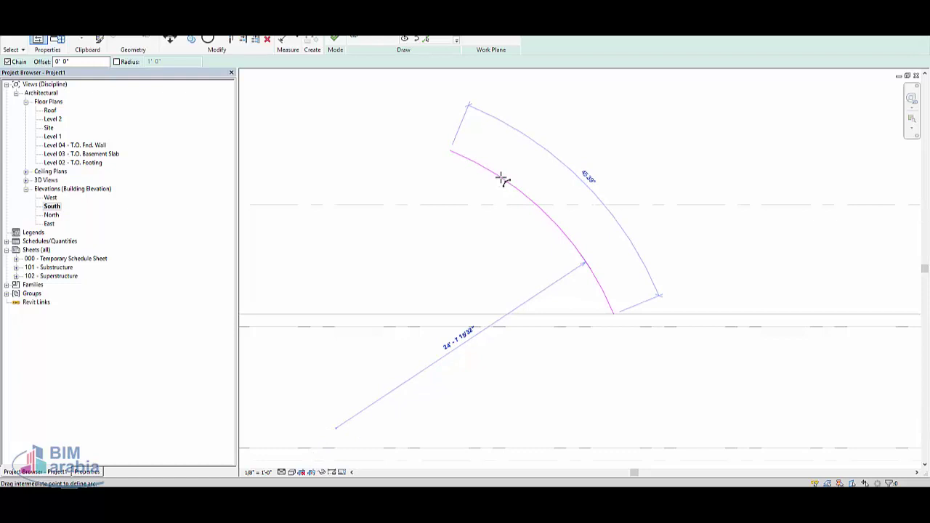
left_click(502, 180)
scroll(467, 193, "up", 2)
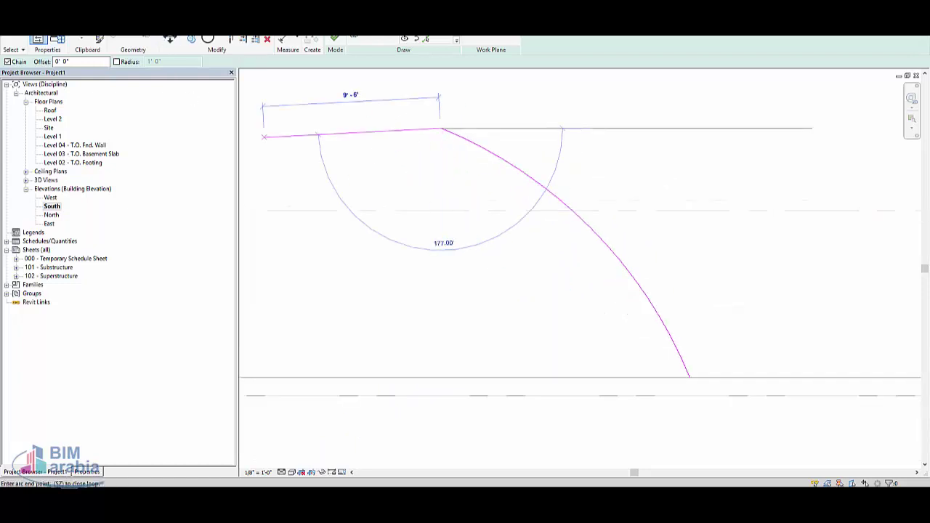
key("Escape")
- Offset a parallel copy of the dome arc inward, picking the distance graphically
left_click(208, 39)
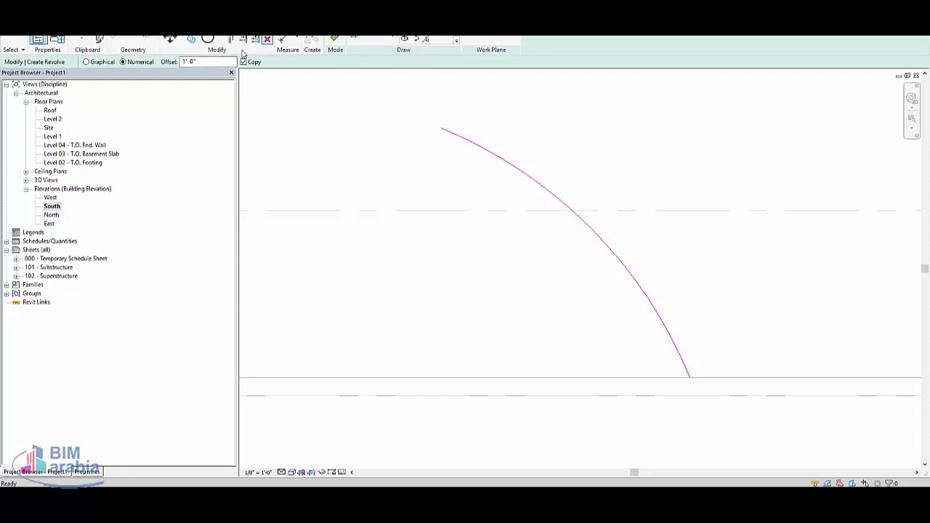
left_click(104, 63)
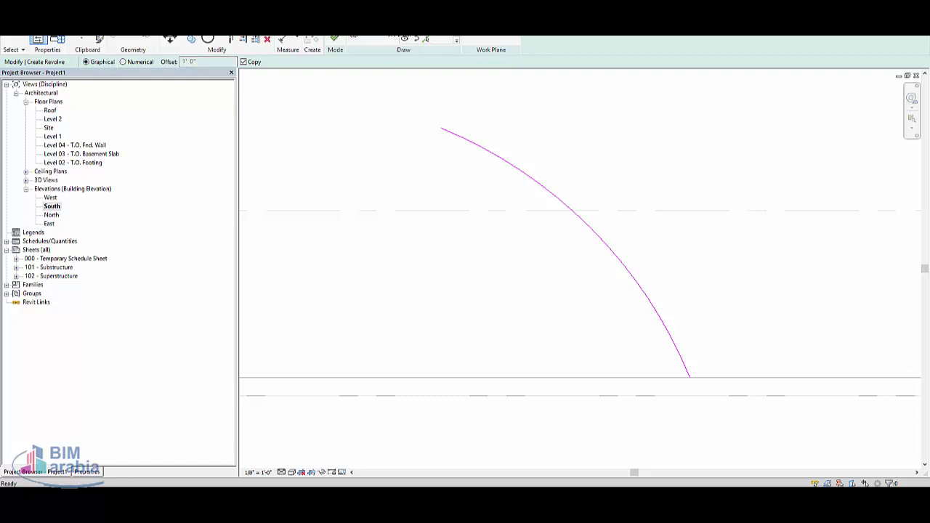
left_click(482, 151)
scroll(477, 162, "up", 2)
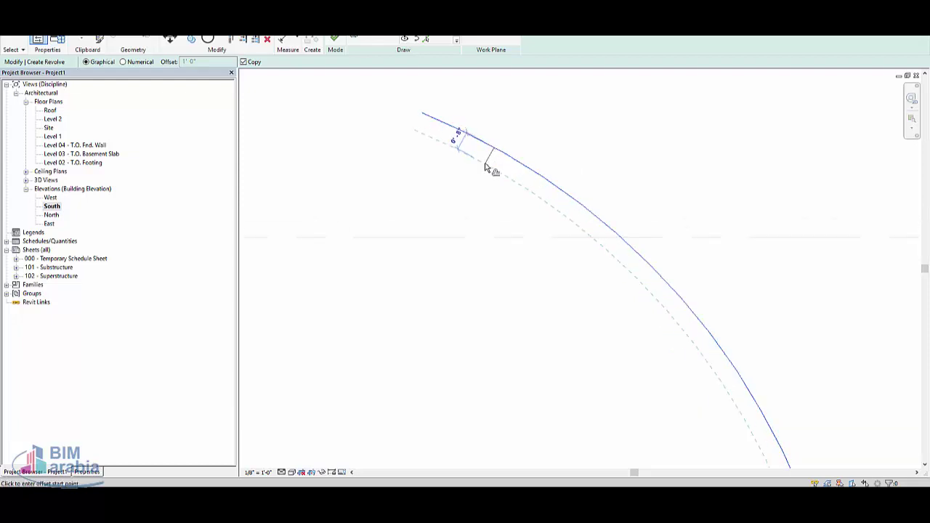
left_click(488, 164)
key("Escape")
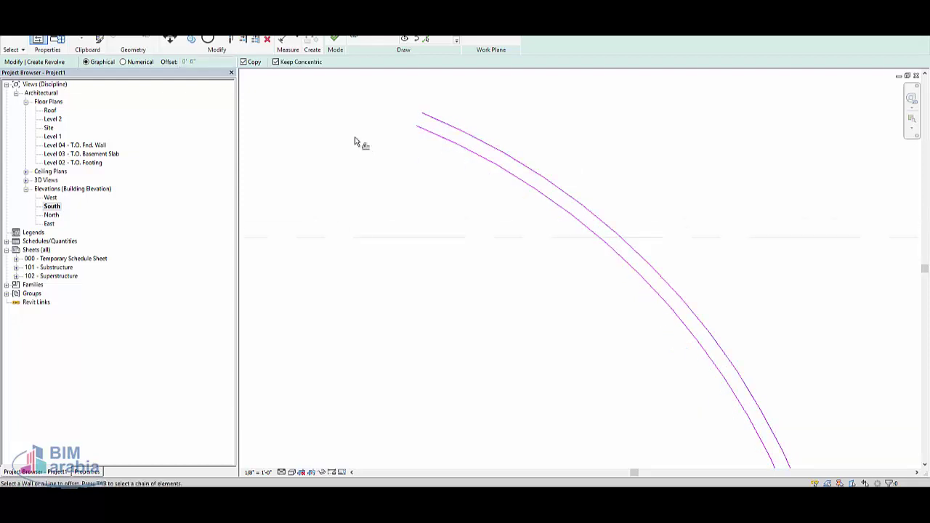
scroll(357, 141, "down", 2)
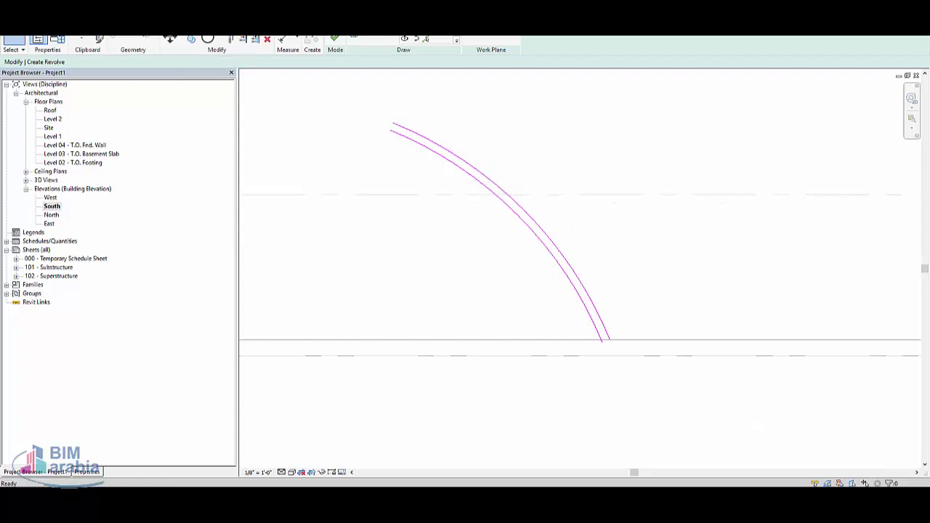
- Close the gap between the two arcs' top ends with a straight line
left_click(401, 43)
scroll(394, 122, "up", 1)
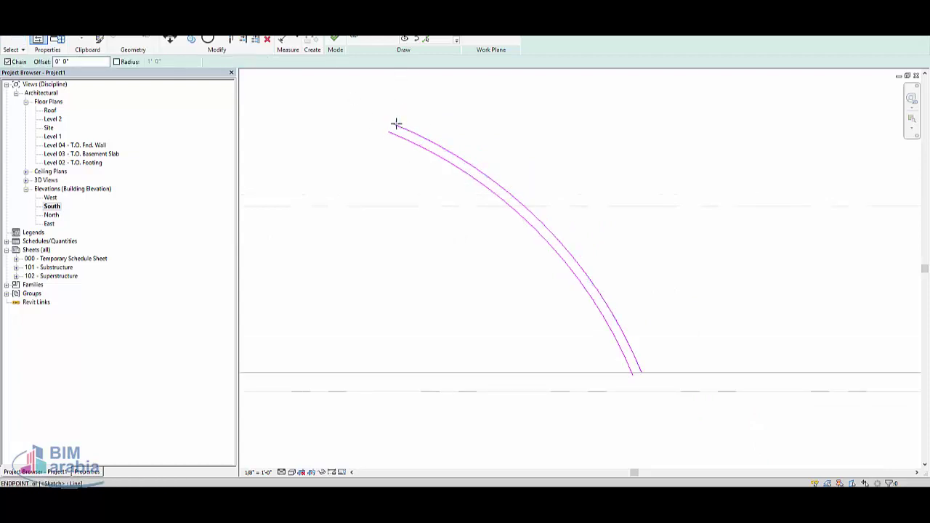
left_click(392, 123)
left_click(393, 178)
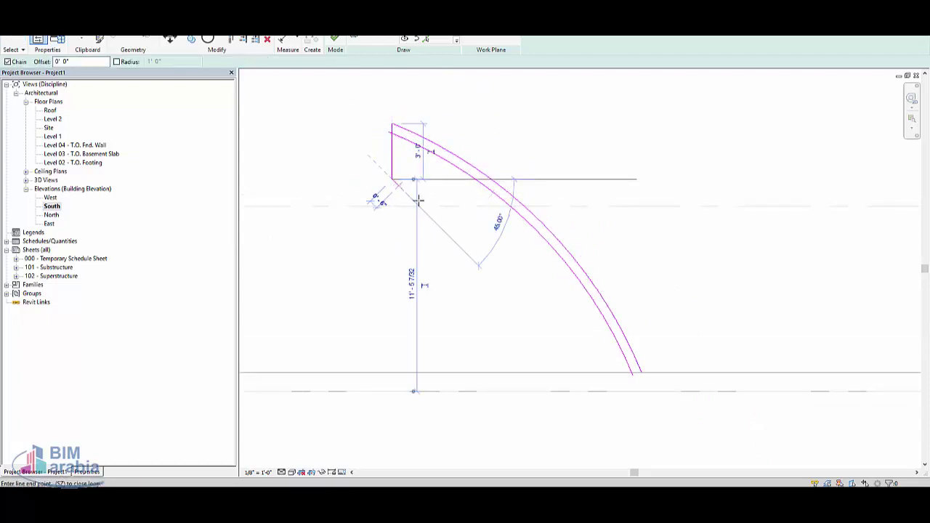
key("Escape")
key("Escape")
scroll(639, 376, "up", 2)
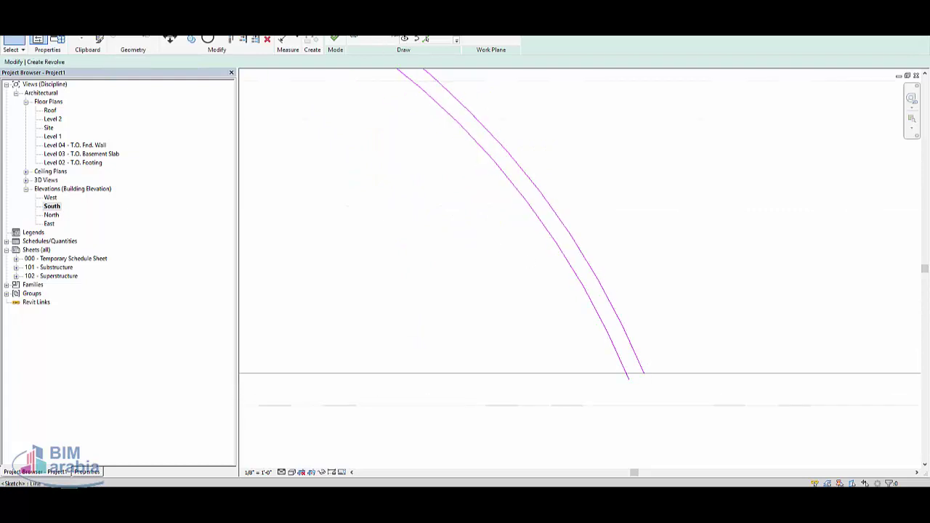
- Close the gap between the arcs' lower ends with another straight line
key("l")
key("i")
left_click(644, 371)
left_click(579, 373)
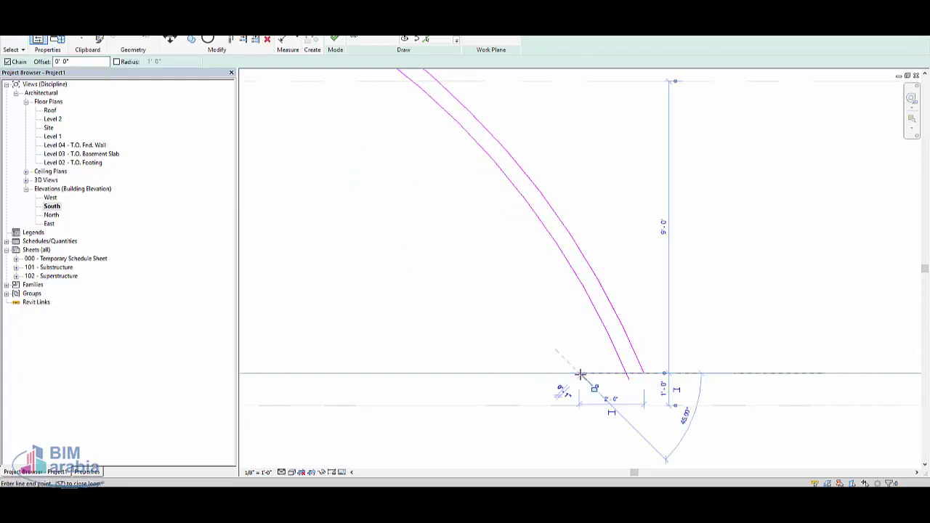
key("Escape")
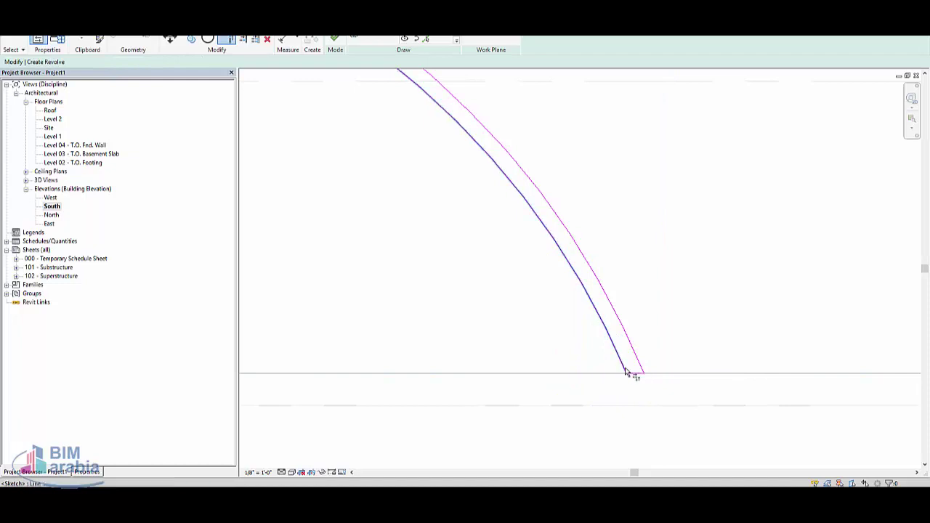
scroll(581, 363, "down", 2)
scroll(363, 127, "up", 2)
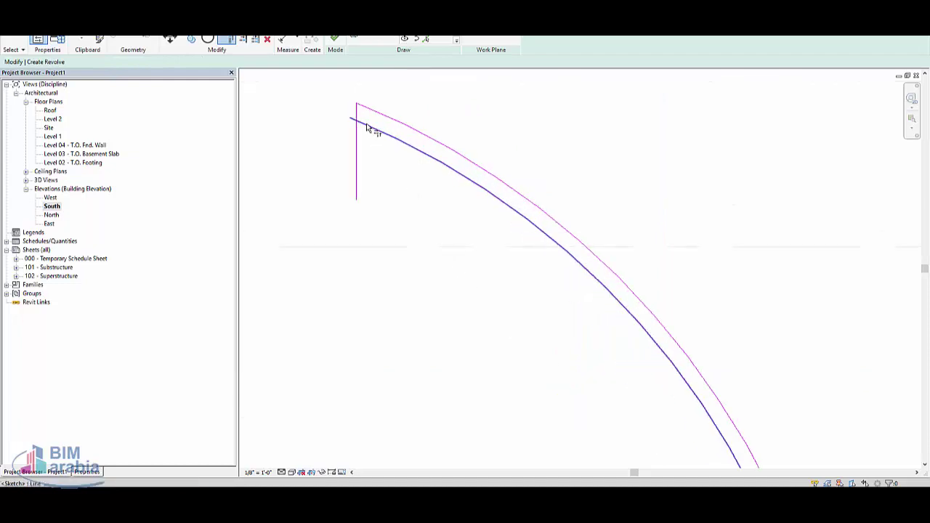
scroll(550, 248, "down", 2)
- Trim the profile corners, draw a vertical axis down from the arc's top, and finish the revolve
key("t")
key("r")
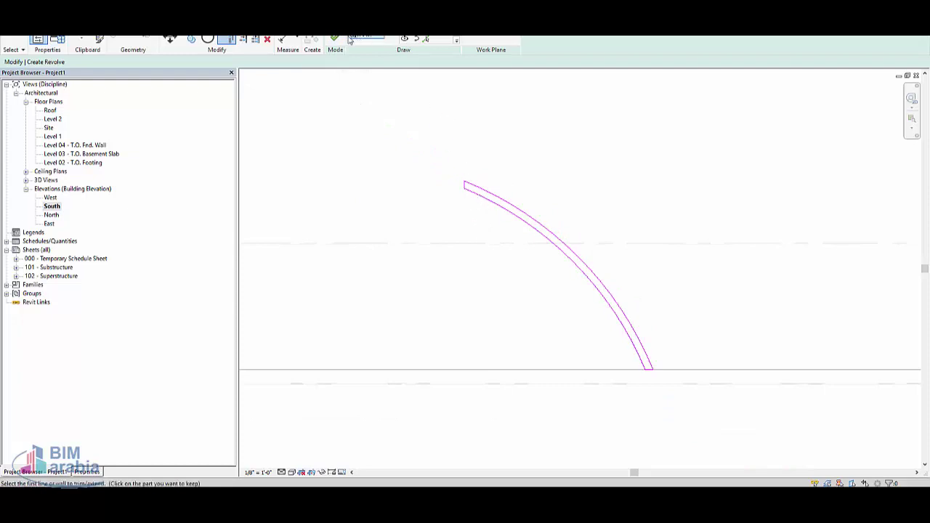
left_click(371, 39)
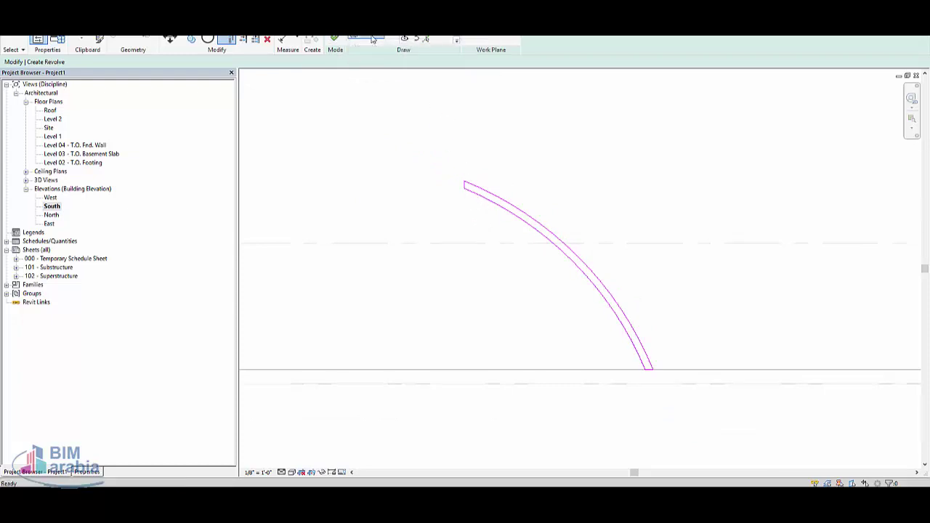
scroll(463, 180, "up", 2)
left_click(463, 181)
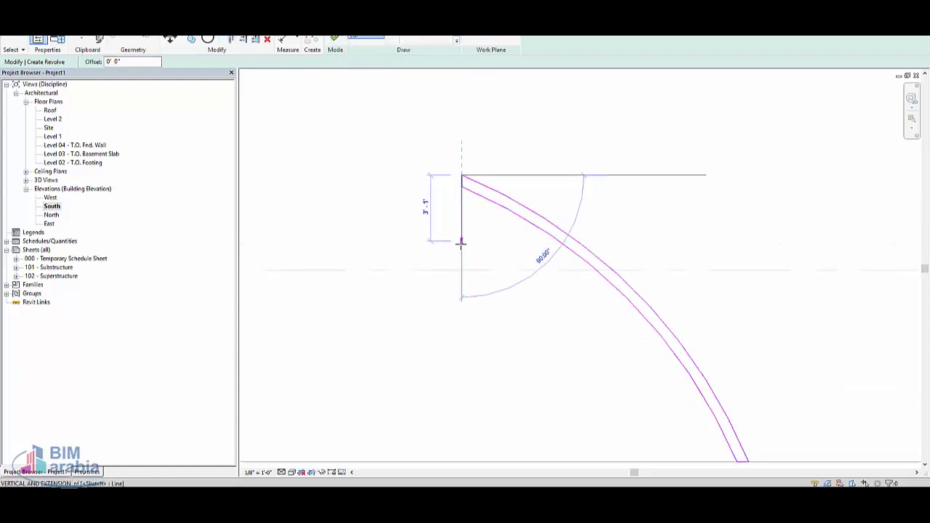
left_click(460, 253)
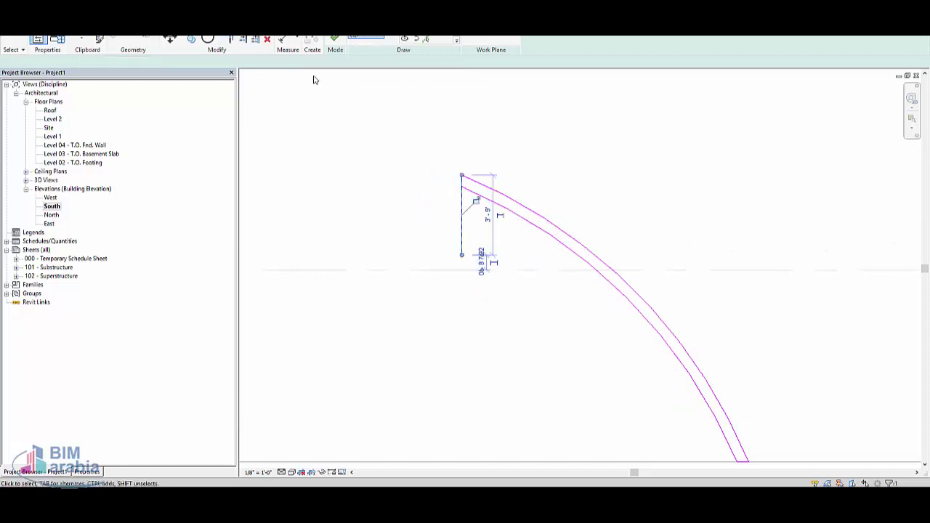
left_click(334, 38)
scroll(436, 182, "down", 1)
scroll(421, 211, "down", 3)
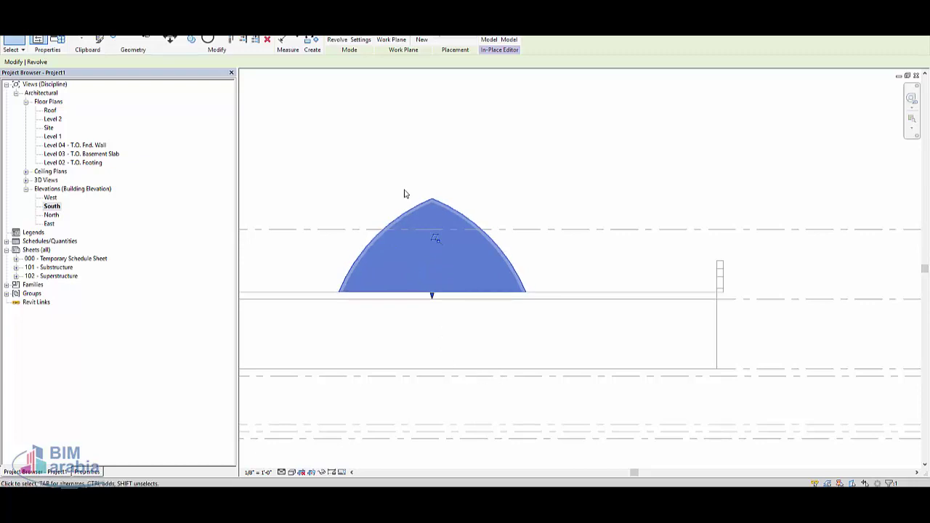
middle_click_drag(406, 199, 419, 283)
scroll(419, 283, "up", 3)
scroll(443, 288, "up", 3)
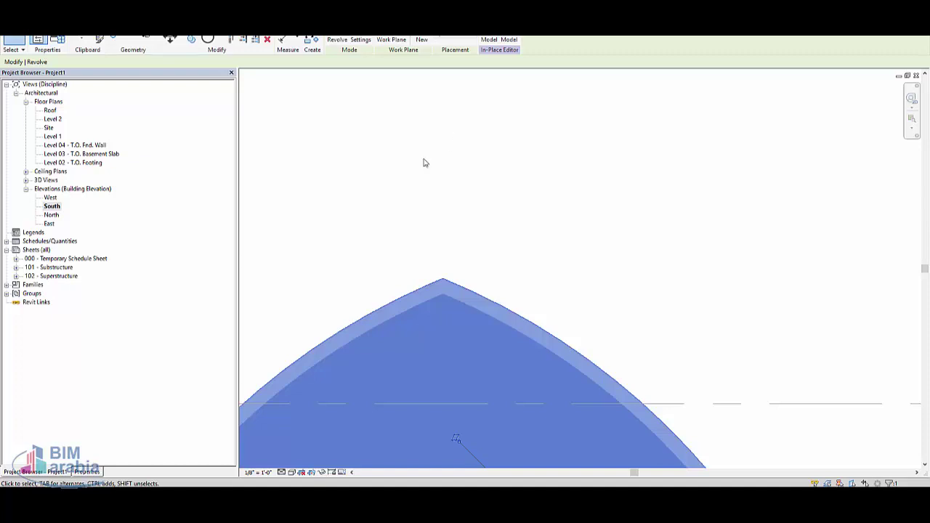
- Deselect the dome and start a new Revolve on the Grid : 1 work plane
left_click(354, 124)
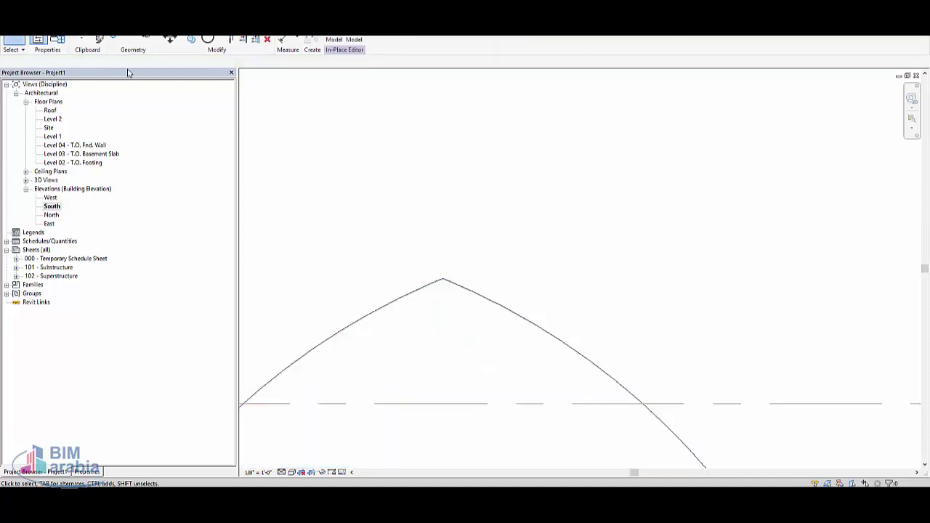
scroll(479, 323, "down", 2)
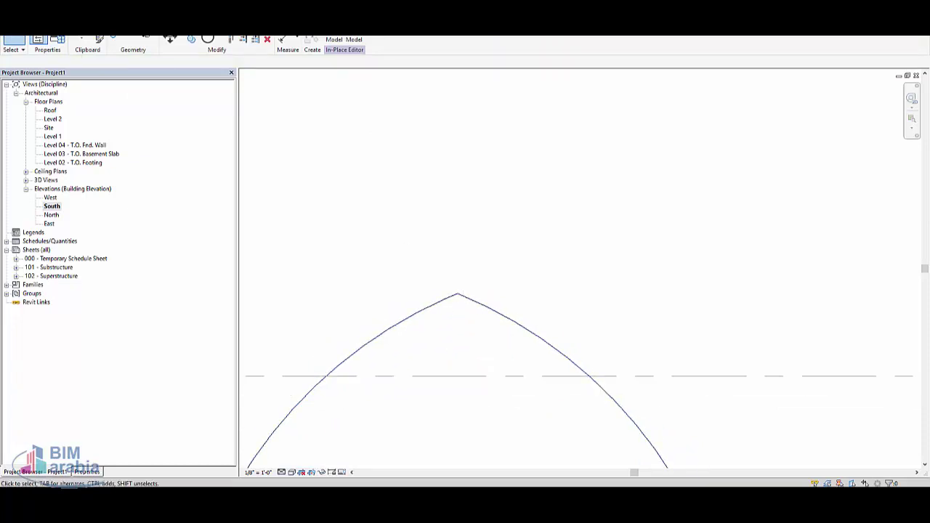
left_click(263, 31)
left_click(124, 45)
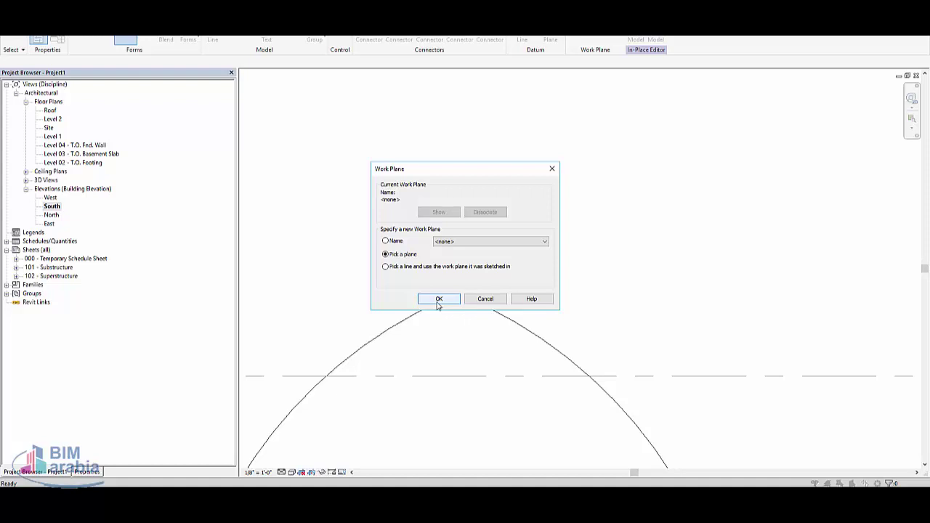
left_click(446, 241)
left_click(447, 252)
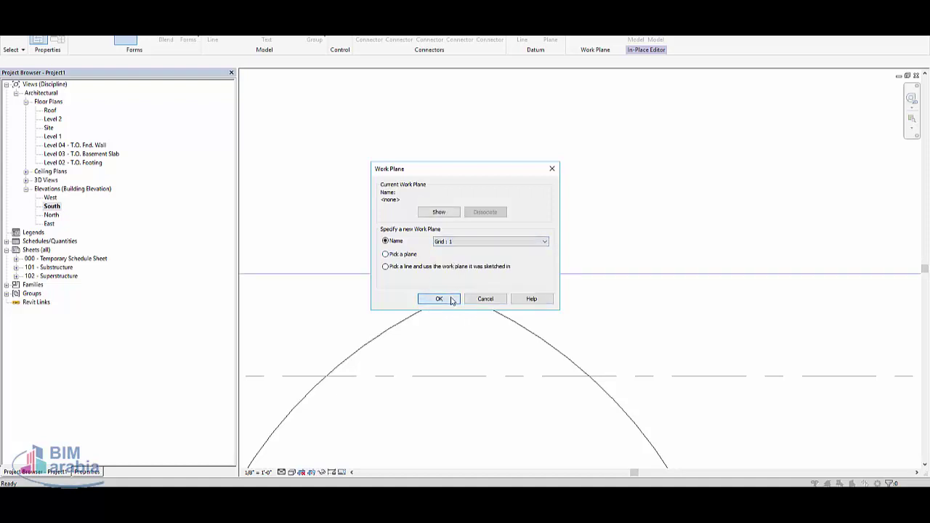
left_click(439, 298)
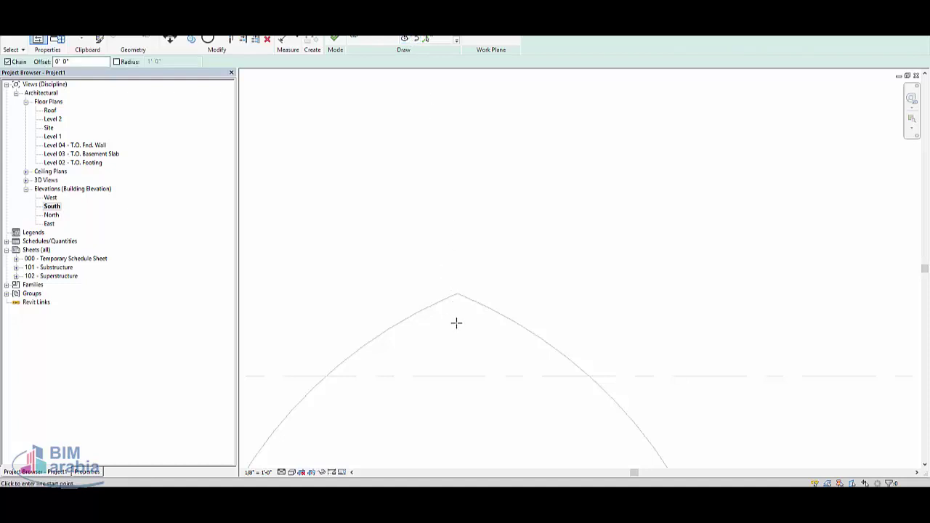
- Draw a vertical sketch line rising from the dome's apex and select it
scroll(461, 331, "up", 2)
scroll(461, 329, "up", 2)
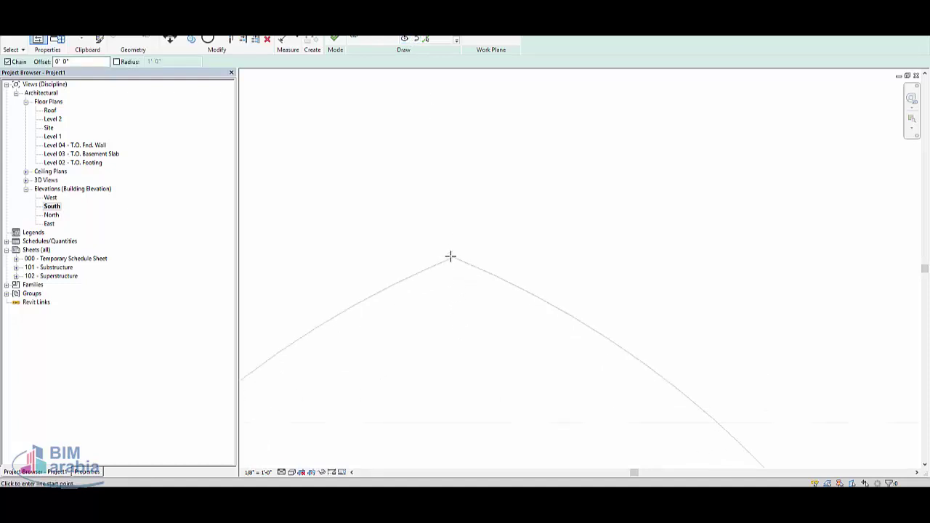
left_click(458, 329)
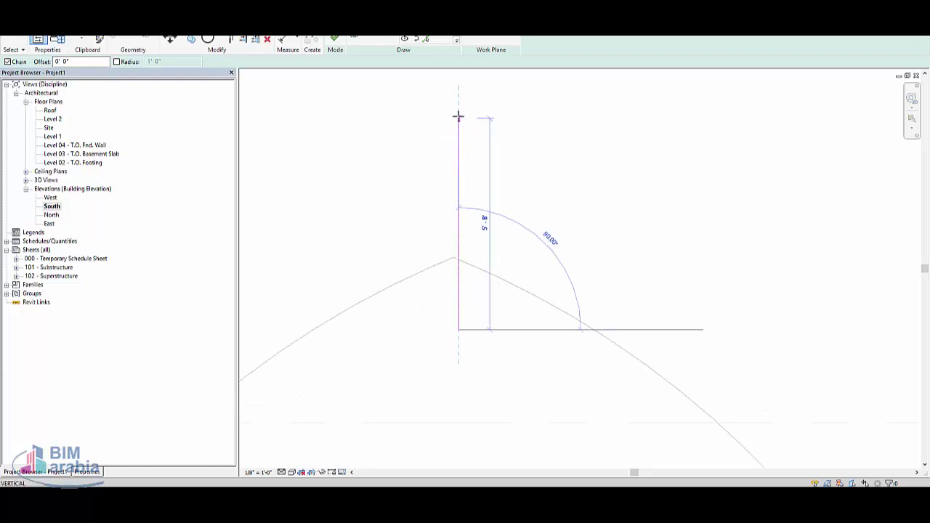
left_click(460, 102)
scroll(467, 234, "up", 1)
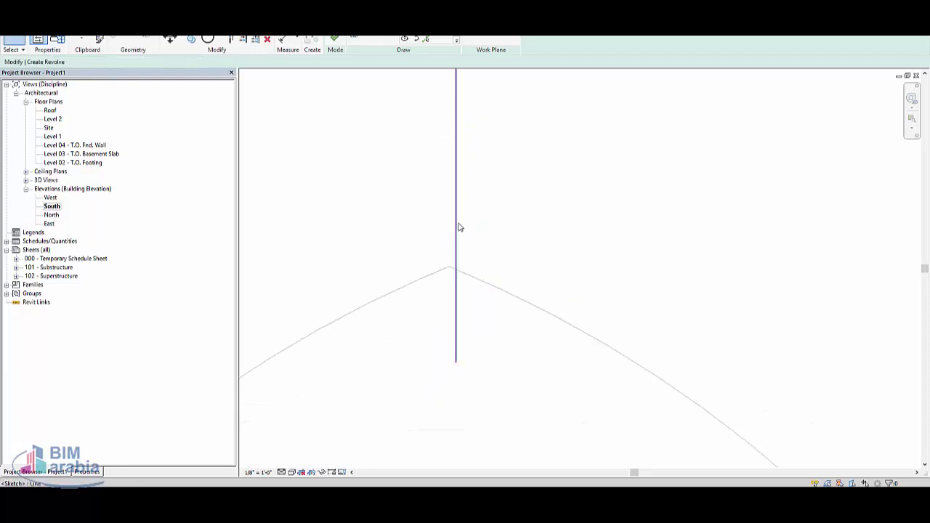
left_click(456, 221)
key("Left")
key("Left")
key("Left")
key("Left")
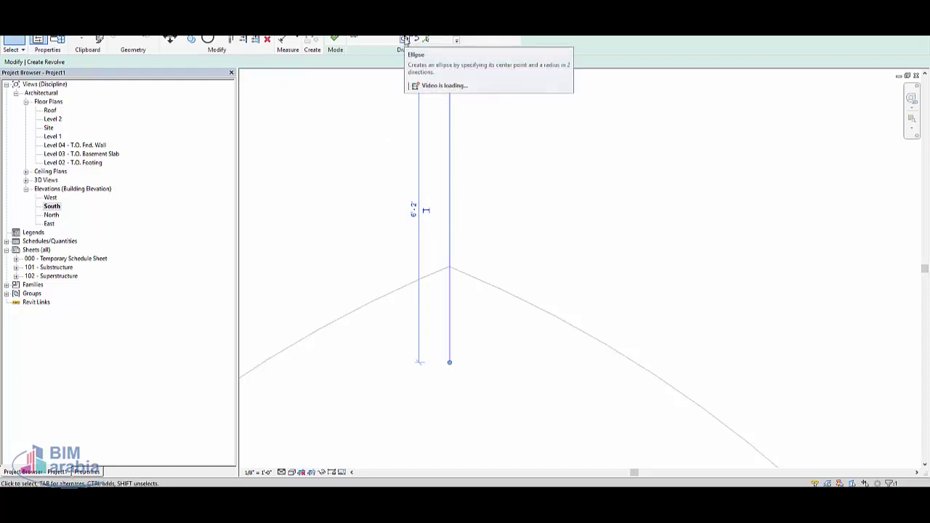
- Undo the extra offset line and draw stacked Start-End-Radius arcs along the vertical line
key("ctrl+z")
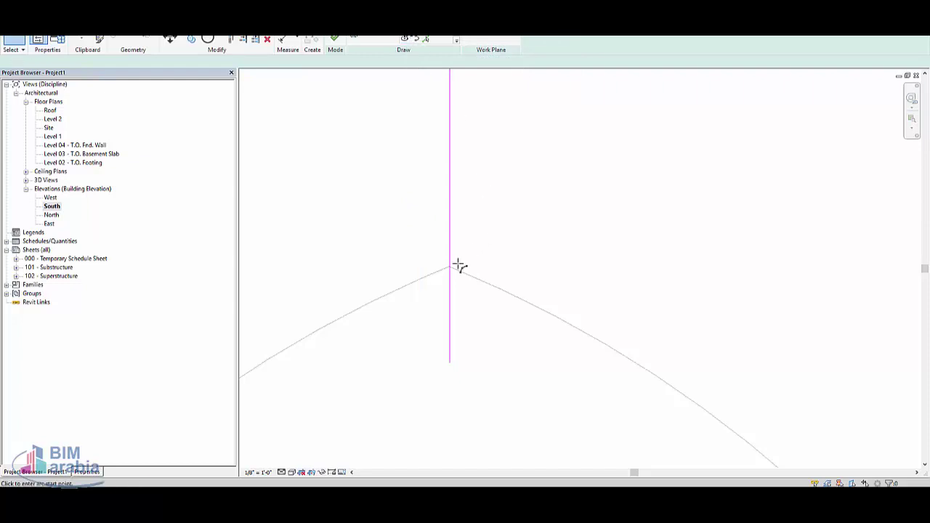
key("l")
key("i")
left_click(450, 329)
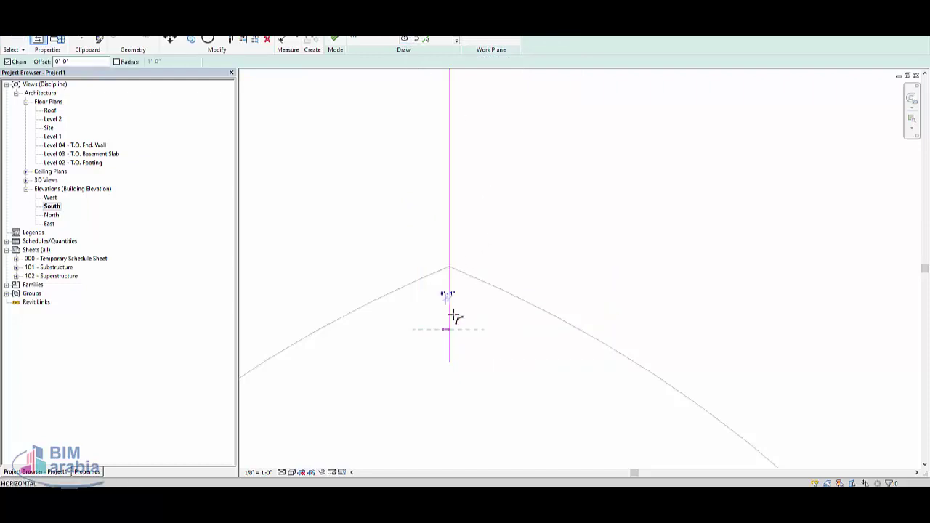
left_click(450, 227)
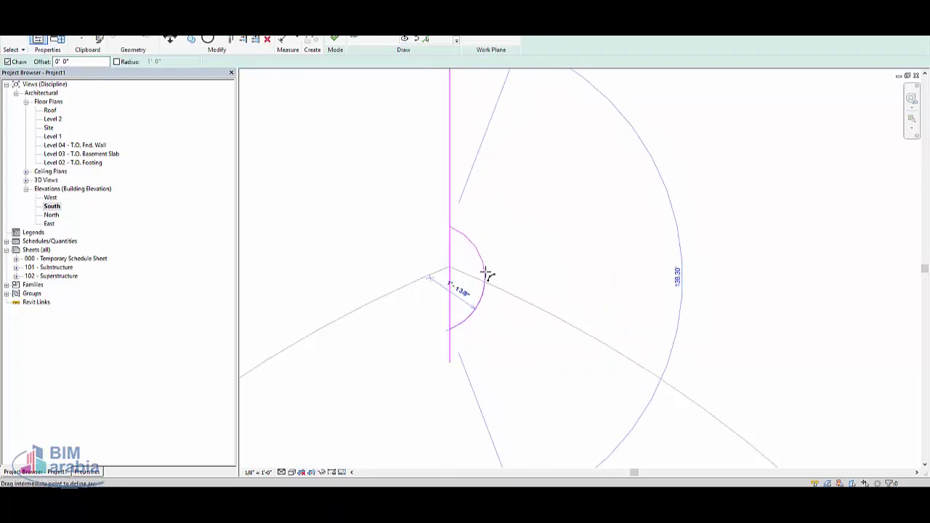
left_click(496, 275)
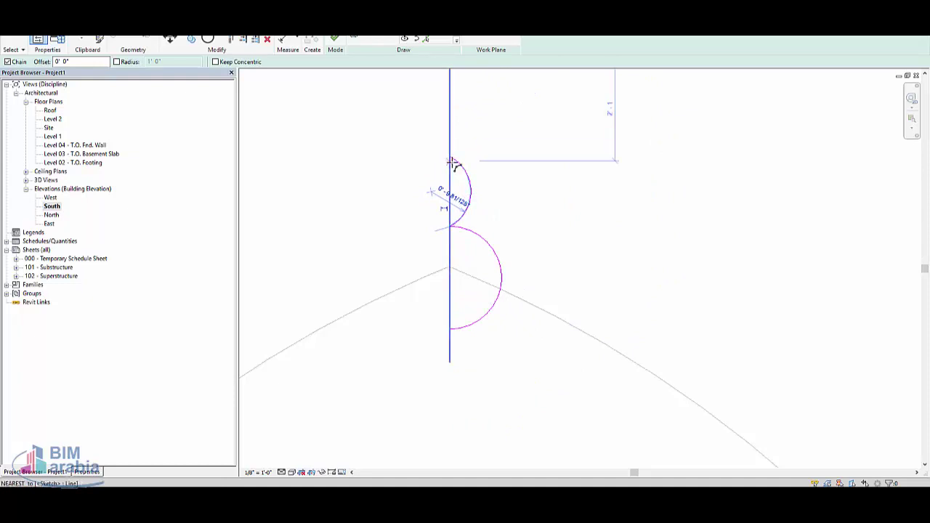
left_click(451, 154)
scroll(453, 138, "up", 3)
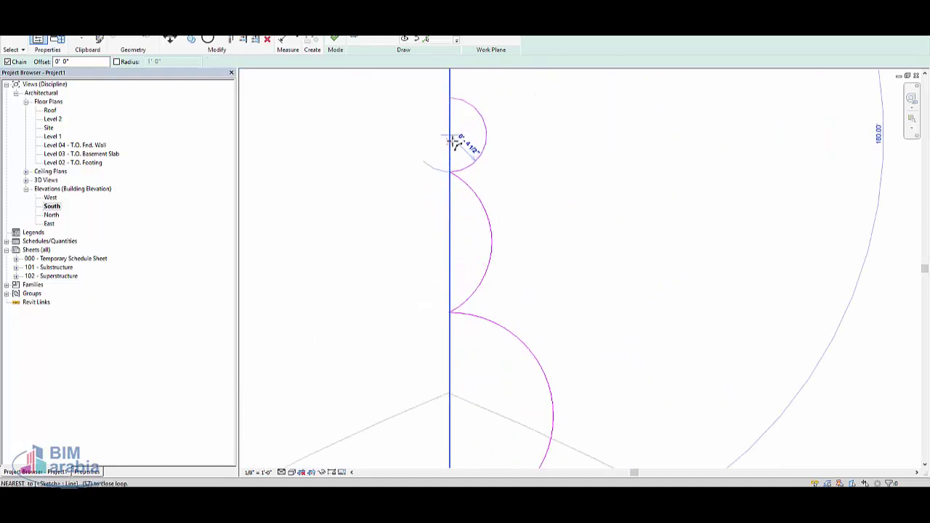
scroll(454, 142, "up", 3)
scroll(507, 210, "down", 4)
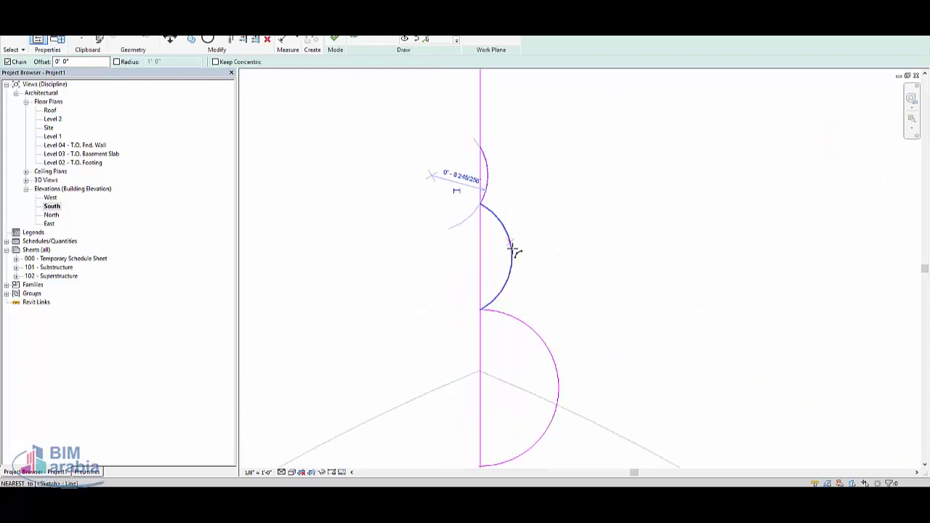
key("Escape")
key("Escape")
scroll(444, 285, "down", 3)
- Trim the vertical line back to the top arc and cut its tail below the lowest arc
left_click_drag(439, 385, 510, 172)
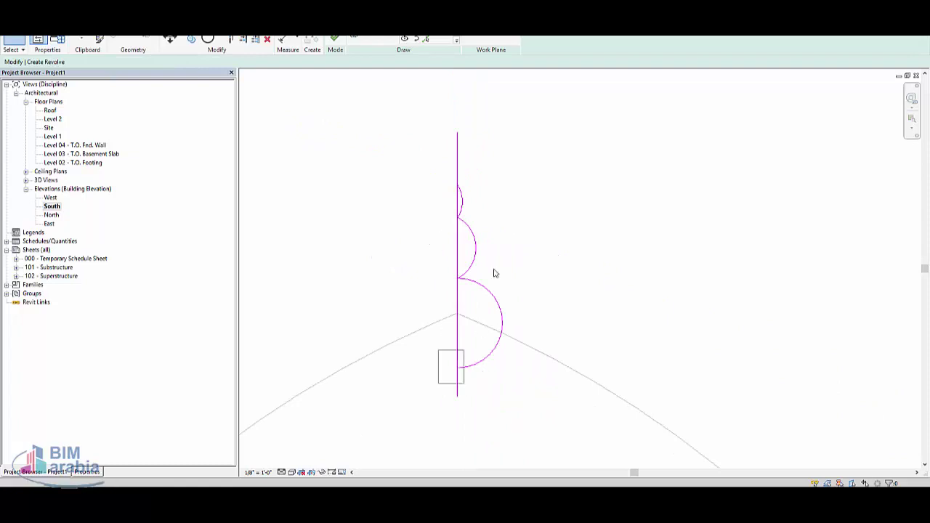
scroll(476, 198, "up", 2)
left_click(516, 182)
left_click(462, 195)
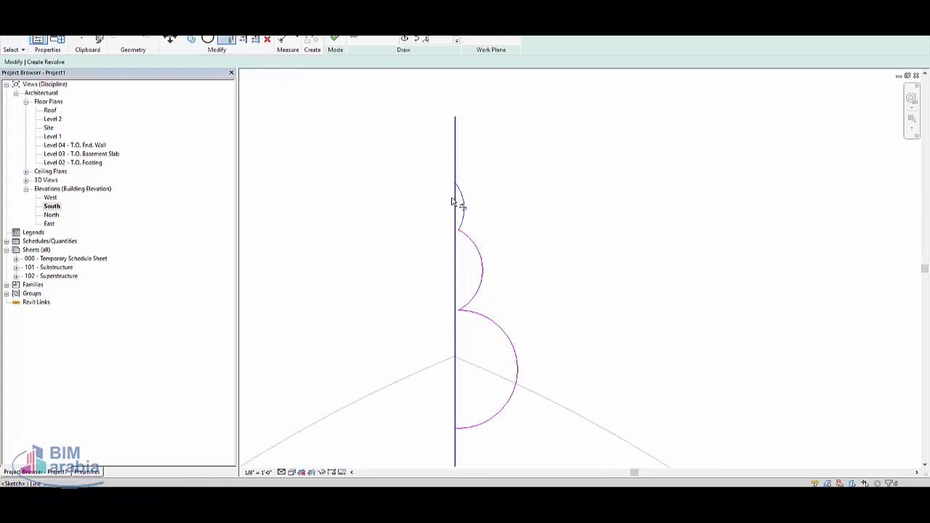
left_click(457, 202)
left_click(461, 415)
left_click(456, 411)
scroll(436, 373, "down", 2)
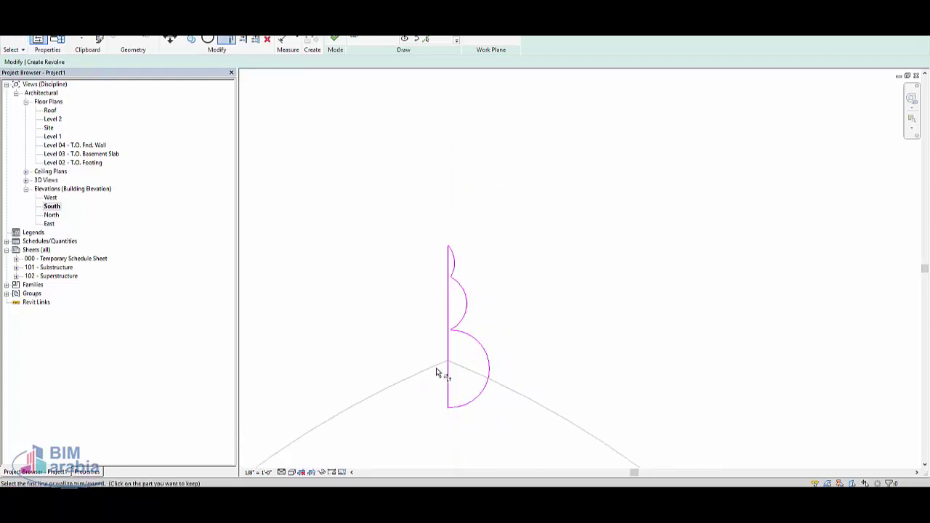
- Draw the finial's axis line above the top arc and finish the revolve
left_click(364, 40)
left_click(448, 254)
left_click(448, 168)
key("Escape")
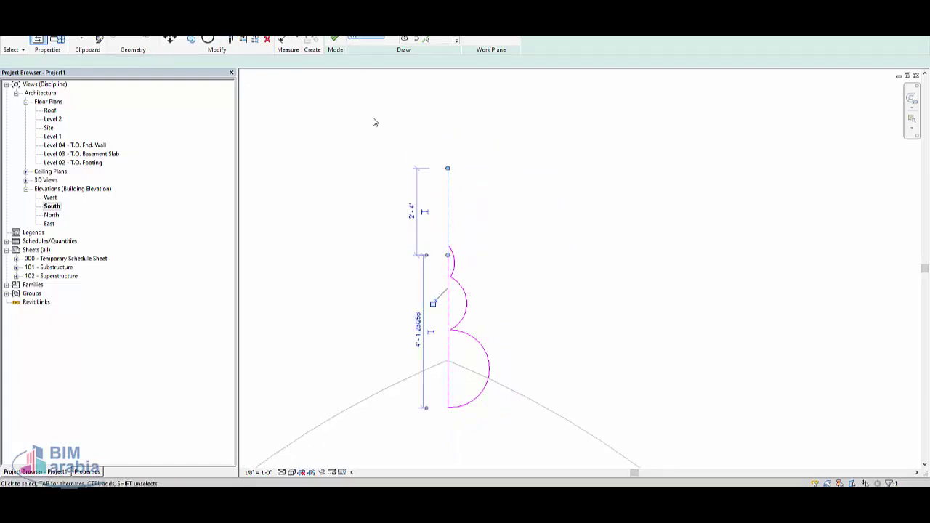
left_click(335, 39)
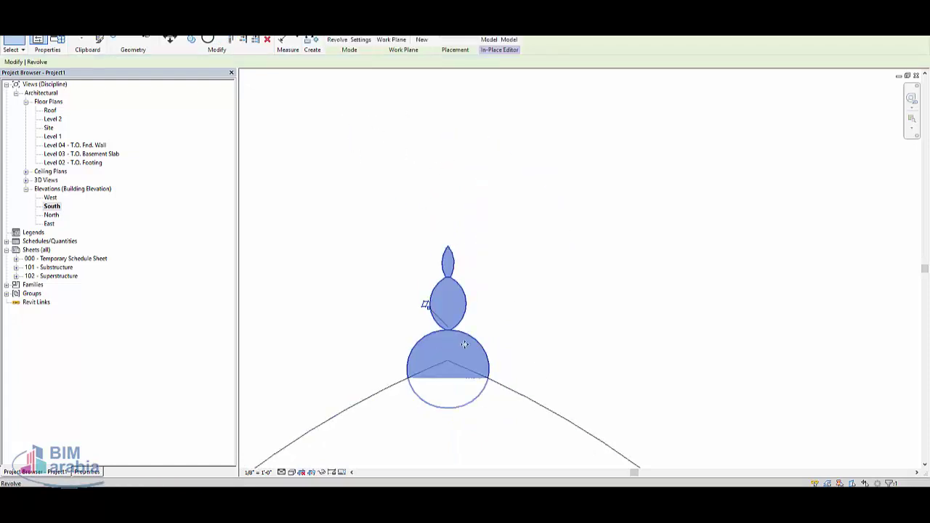
- Re-edit the finial revolve profile and finish it so the lower bulb joins the middle bulb
left_click(339, 40)
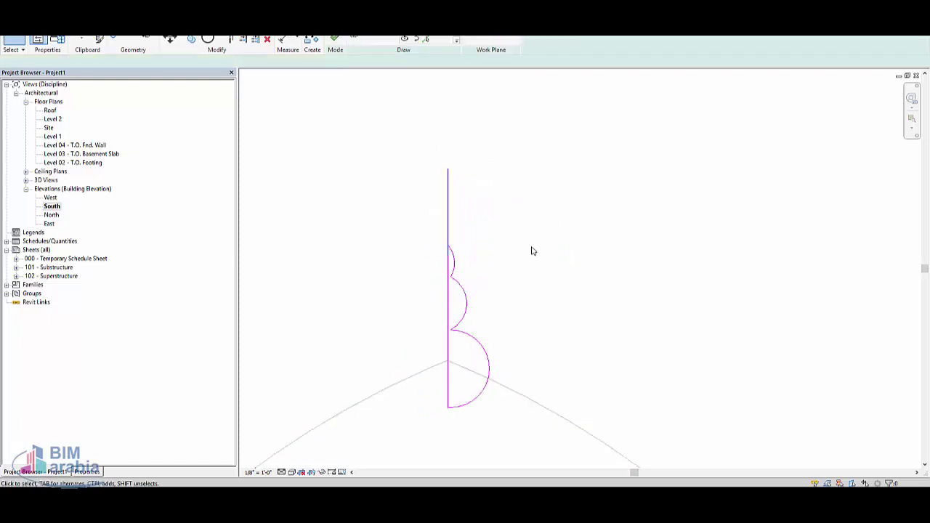
scroll(474, 281, "up", 2)
scroll(431, 269, "up", 2)
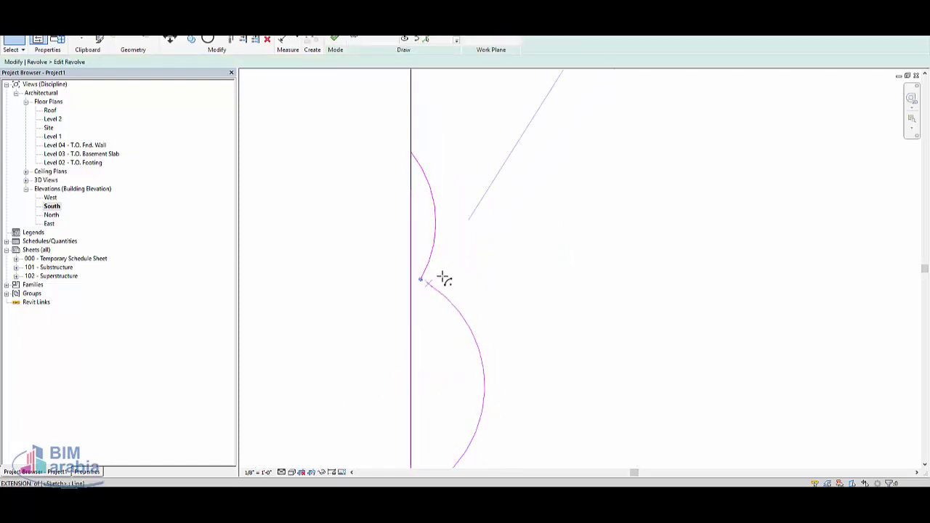
key("Escape")
key("Escape")
left_click(334, 39)
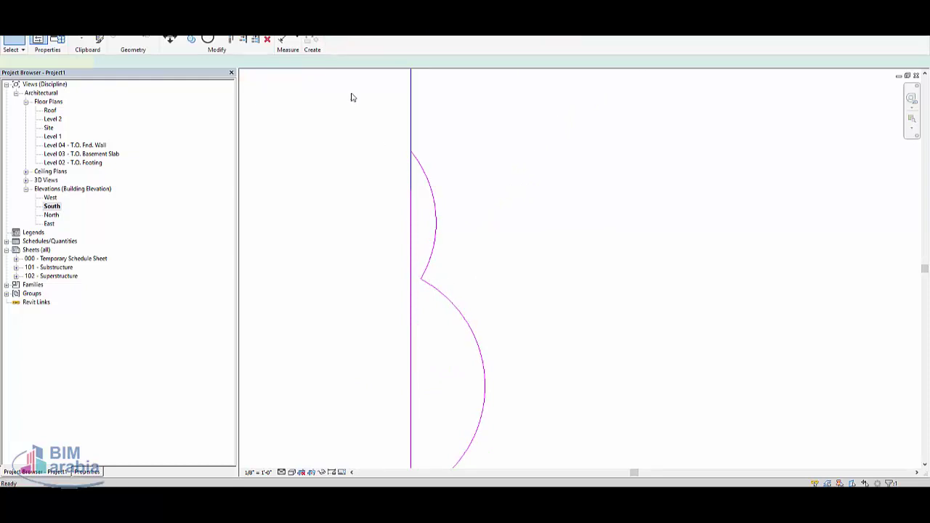
scroll(395, 284, "down", 2)
scroll(505, 289, "down", 2)
left_click(517, 288)
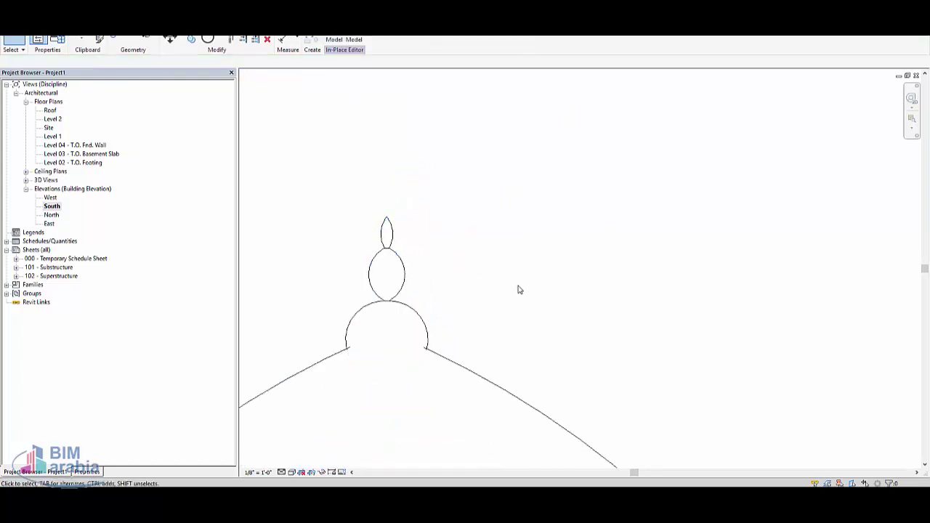
scroll(488, 311, "down", 2)
- Start a new extrusion sketched on the Grid : 1 work plane
scroll(446, 247, "up", 2)
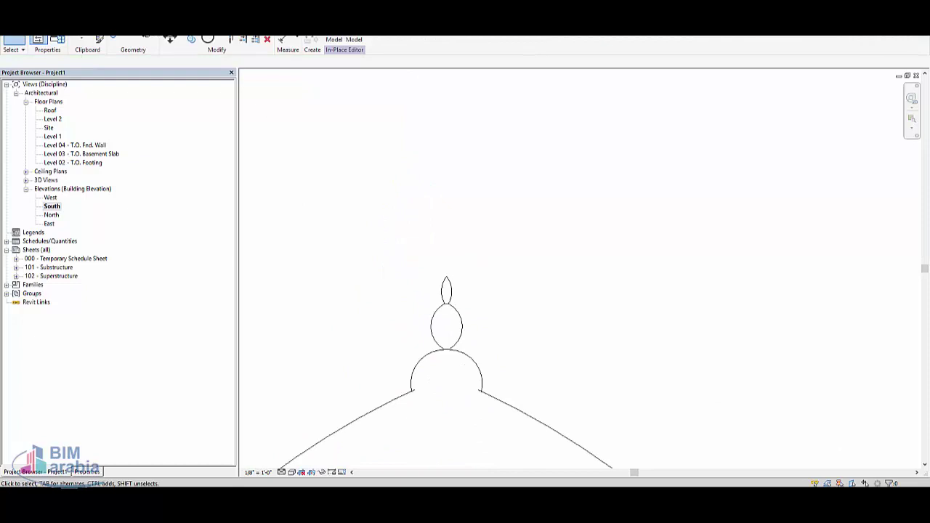
left_click(55, 28)
left_click(82, 39)
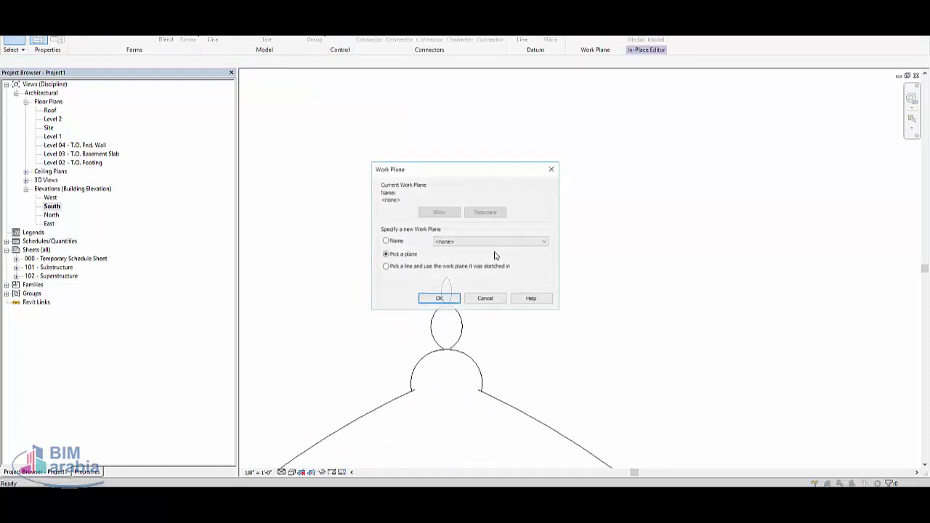
left_click(454, 242)
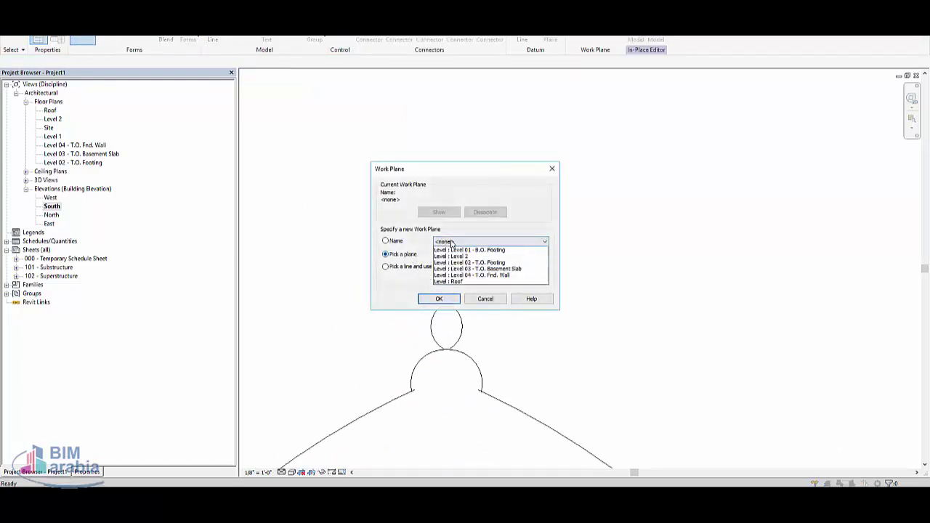
left_click(447, 257)
left_click(438, 298)
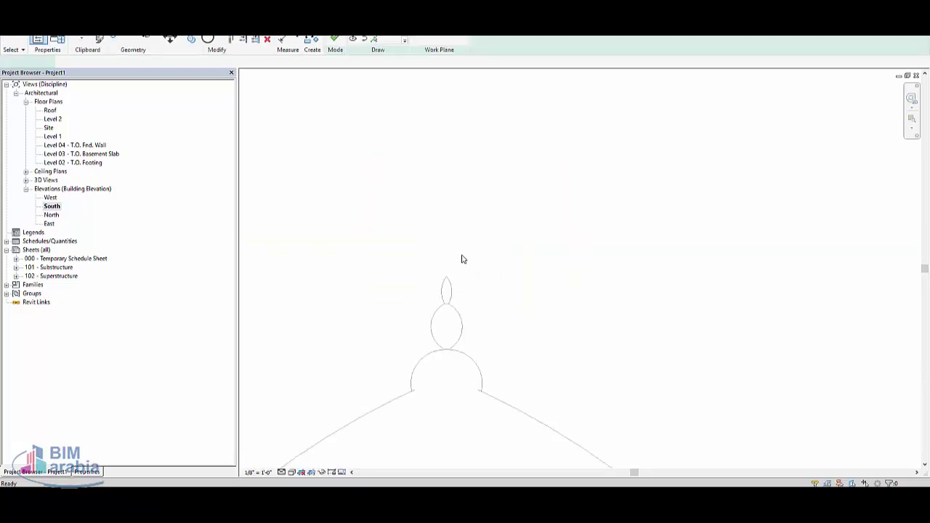
- Sketch outer and inner arcs forming a crescent and finish the 1' 0" deep extrusion
left_click(363, 38)
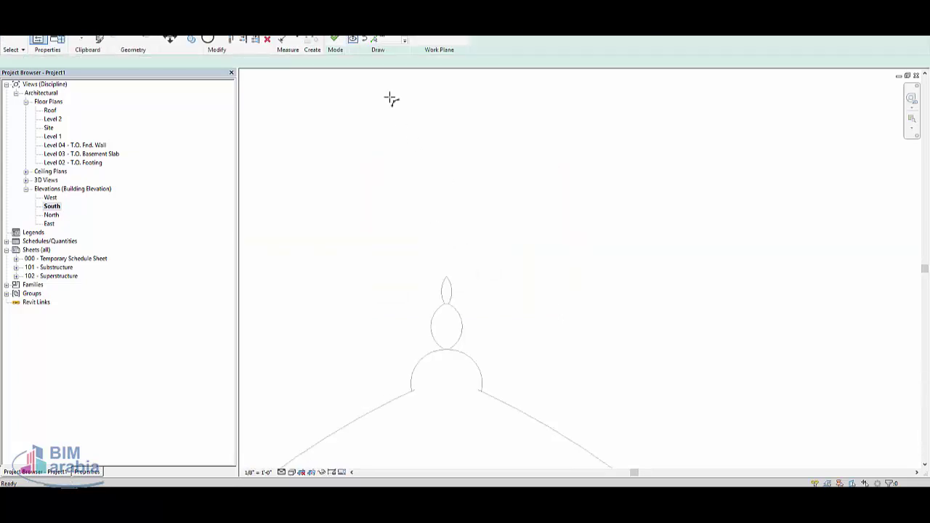
left_click(458, 207)
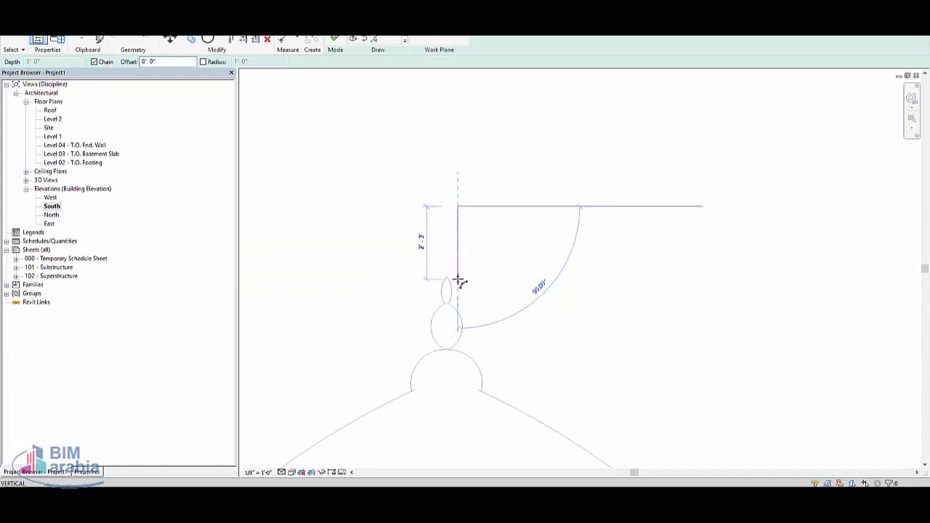
left_click(456, 279)
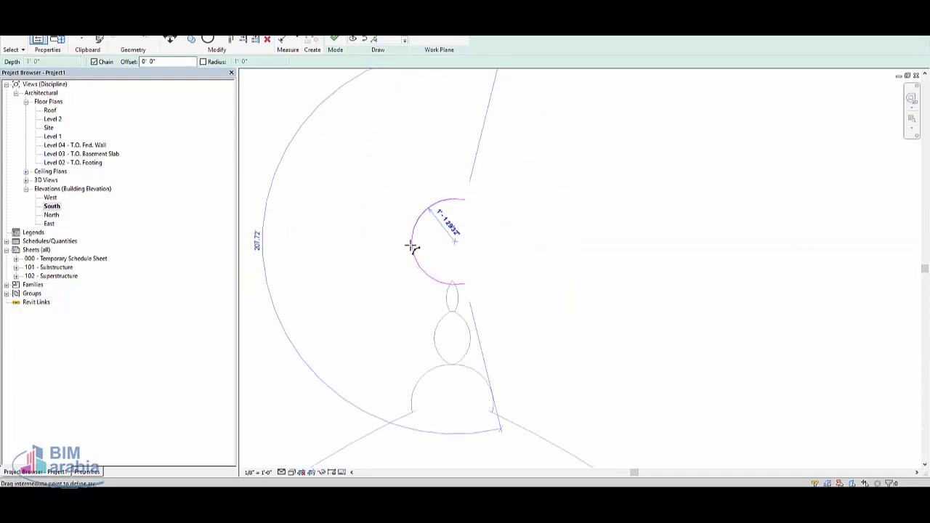
left_click(411, 244)
left_click(463, 199)
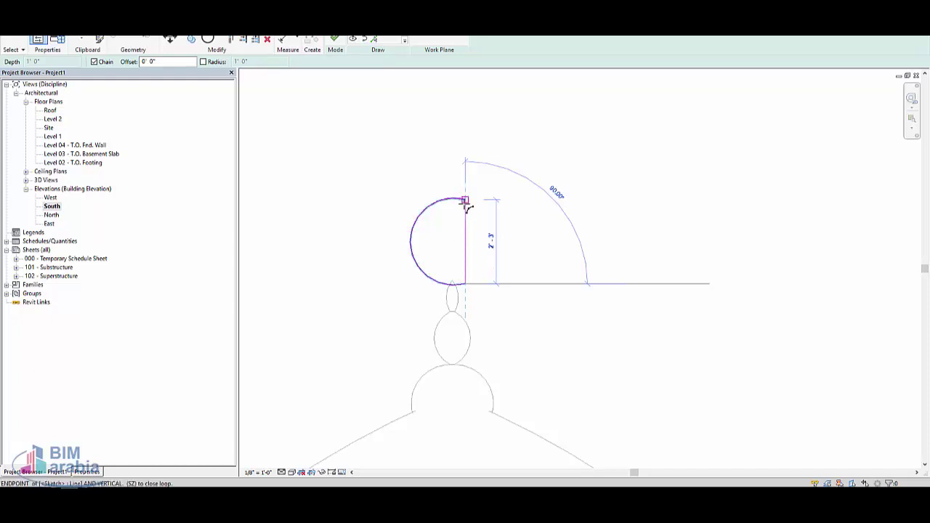
scroll(425, 231, "up", 2)
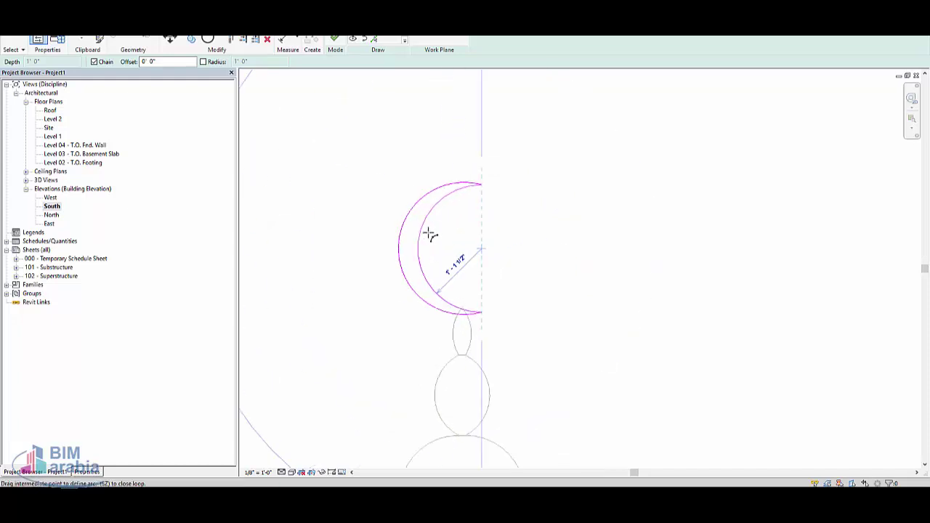
left_click(433, 235)
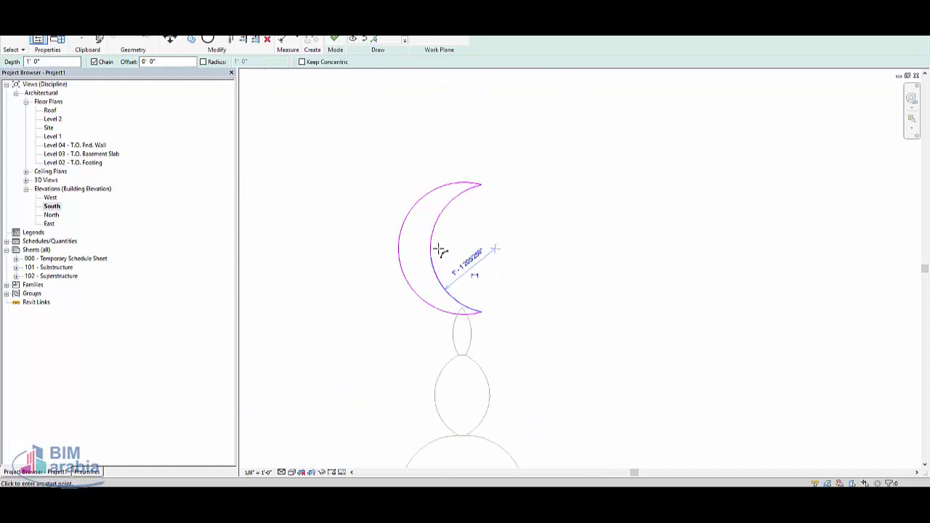
left_click(334, 40)
scroll(435, 261, "down", 2)
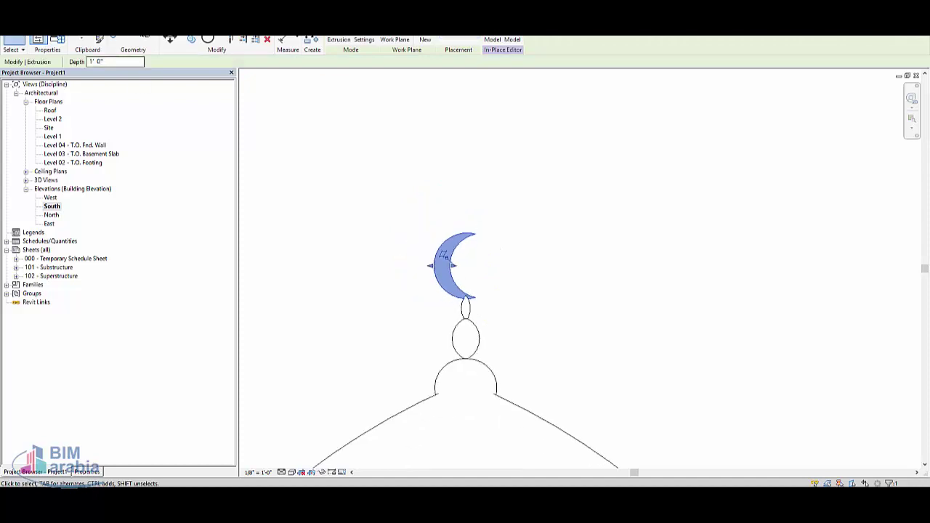
- In the West elevation, drag the crescent's depth handle to thin it, then finish the in-place model
double_click(50, 198)
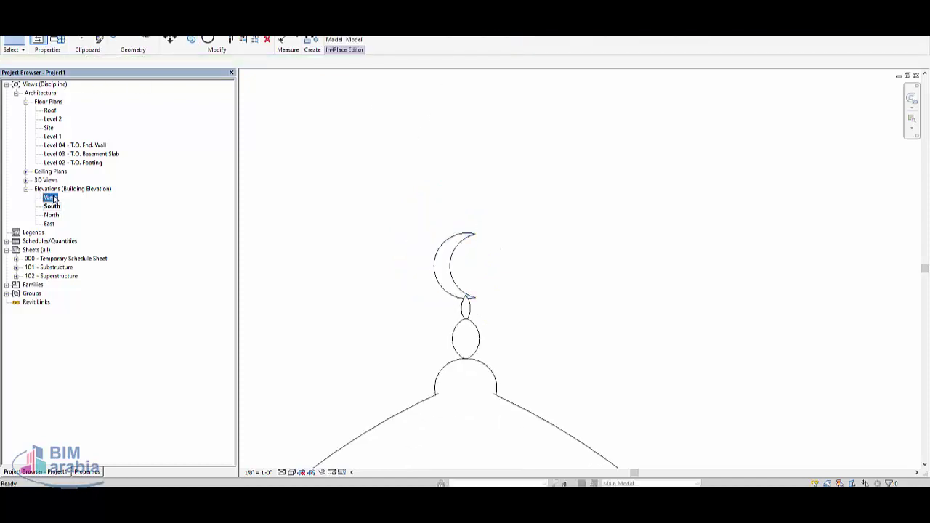
scroll(549, 187, "up", 5)
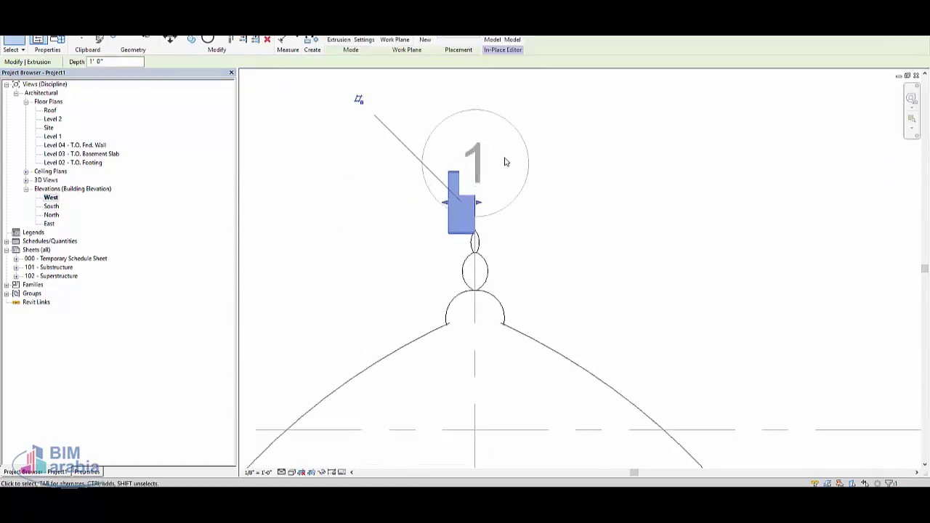
scroll(504, 160, "up", 3)
mouse_move(465, 200)
left_mouse_down()
mouse_move(423, 202)
mouse_move(446, 202)
left_mouse_up()
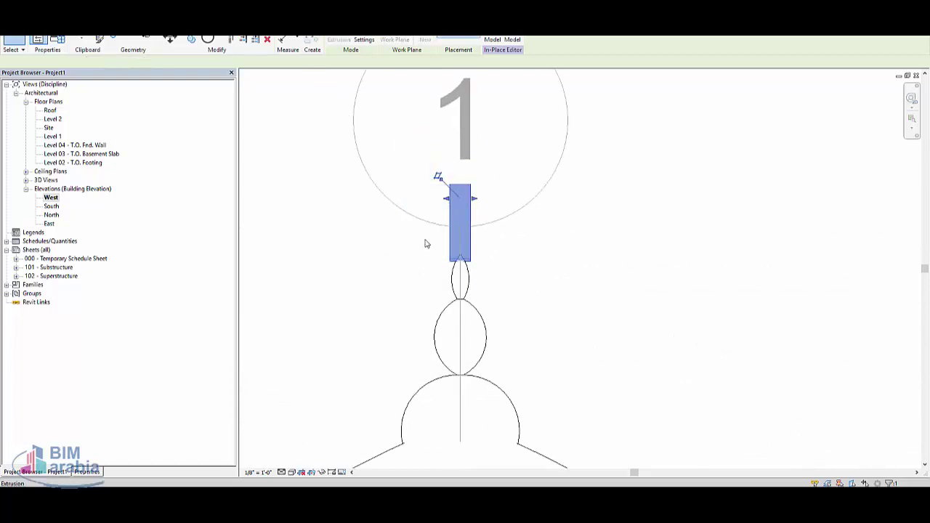
scroll(425, 240, "down", 2)
left_click(491, 40)
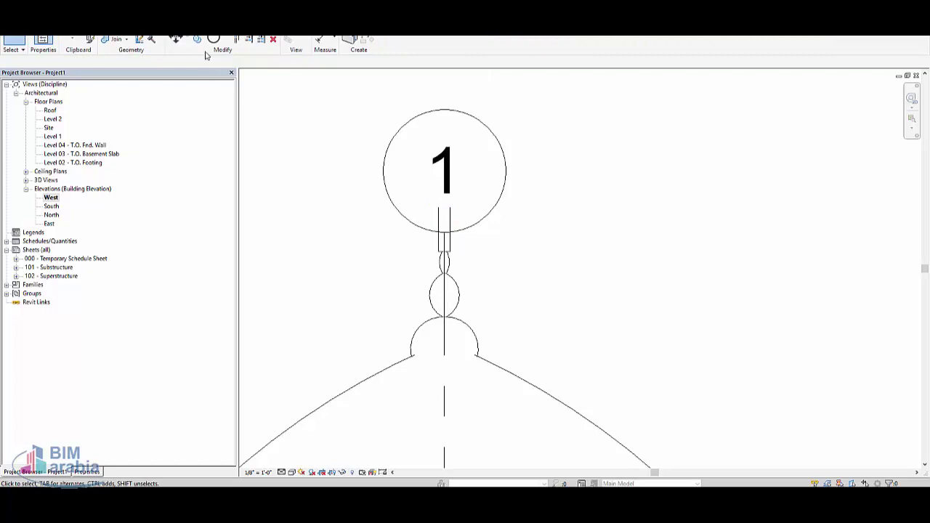
- Select the dome roof in 3D, orbit to a near-level back view, then switch to the ViewCube's Top view
scroll(489, 301, "up", 3)
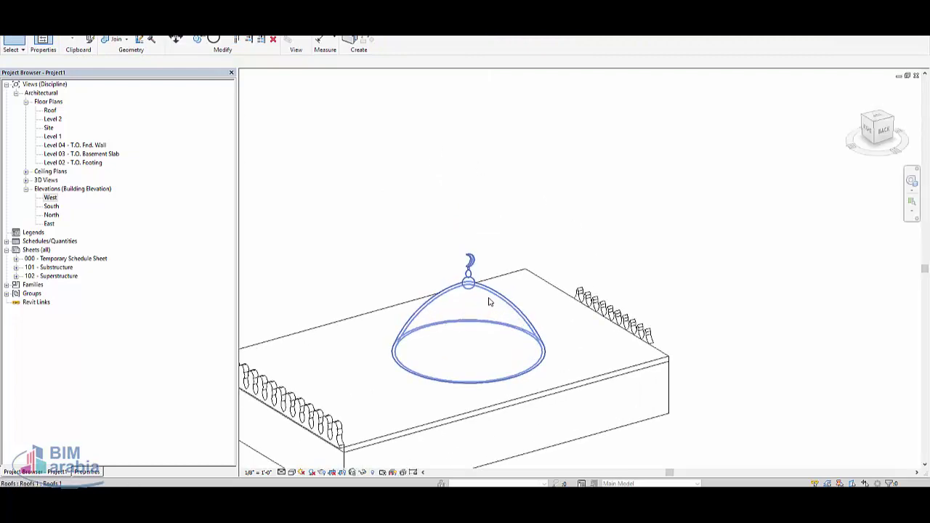
scroll(472, 261, "down", 1)
left_click(471, 260)
scroll(452, 223, "up", 2)
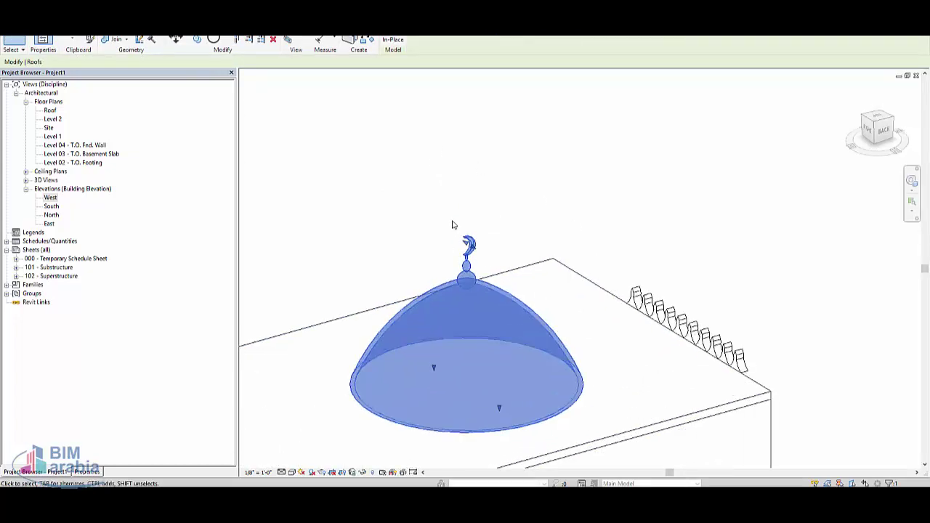
scroll(453, 222, "up", 2)
scroll(441, 186, "down", 1)
scroll(441, 186, "down", 1)
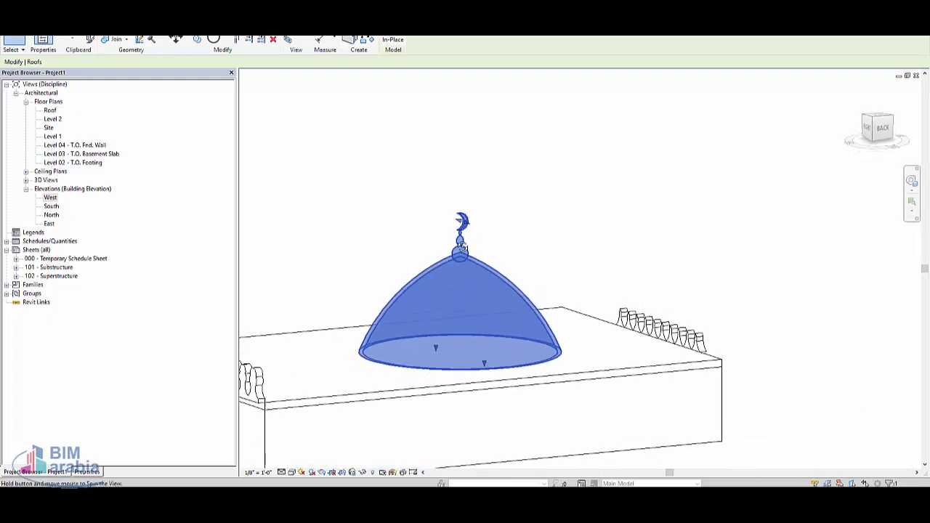
middle_click_drag(440, 186, 405, 233, "shift")
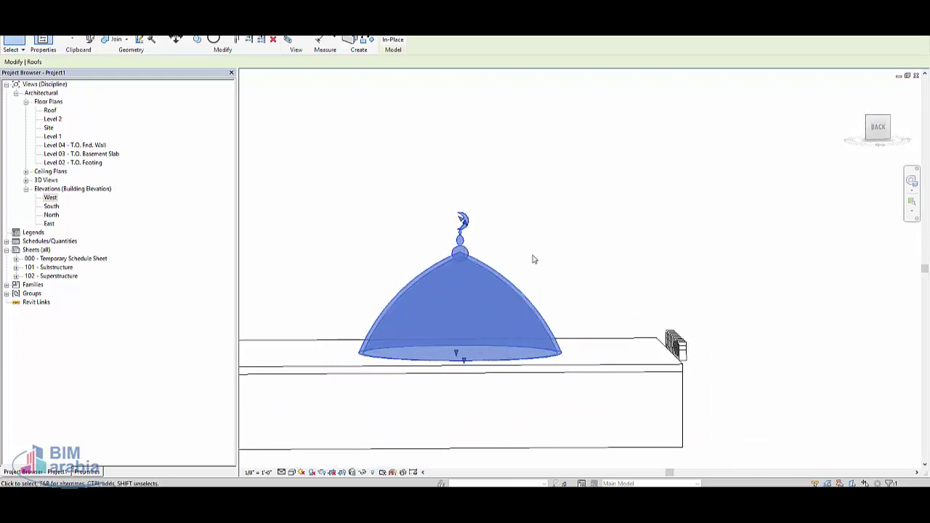
scroll(541, 294, "down", 1)
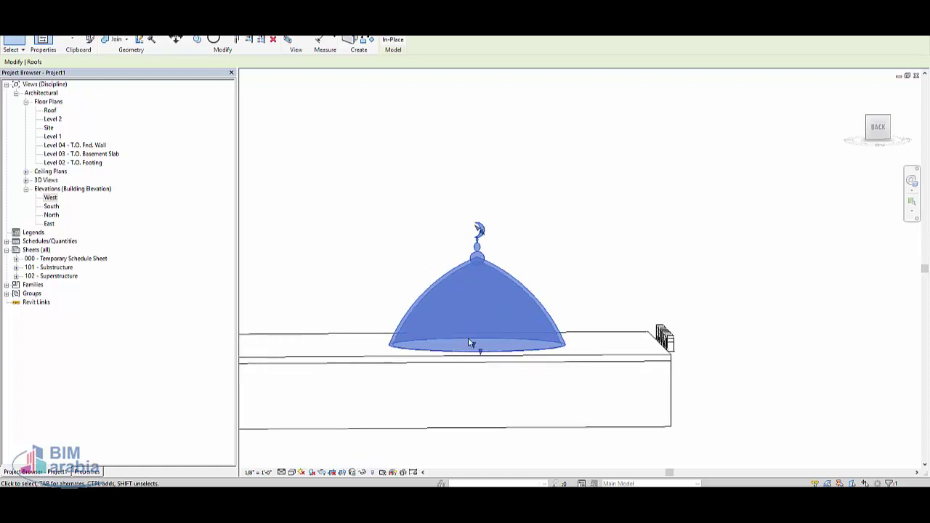
mouse_move(879, 127)
left_click(889, 119)
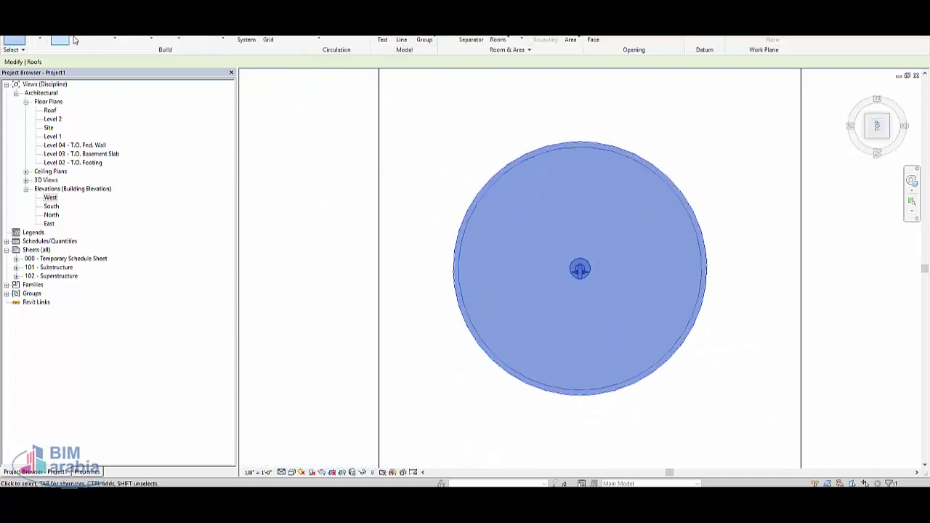
- Draw a circular wall of 13' 1" radius centred under the dome, up to Level 2
left_click(40, 38)
left_click(73, 54)
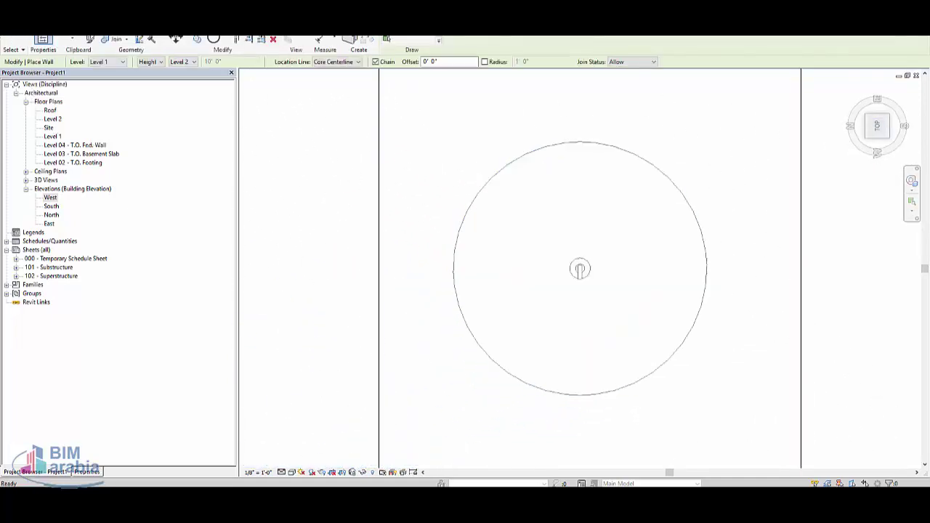
scroll(592, 269, "up", 3)
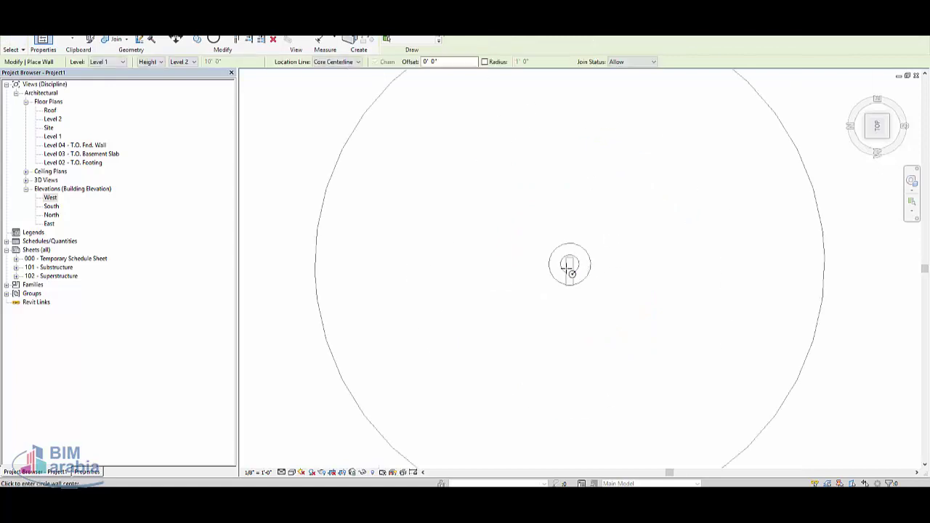
scroll(570, 269, "up", 3)
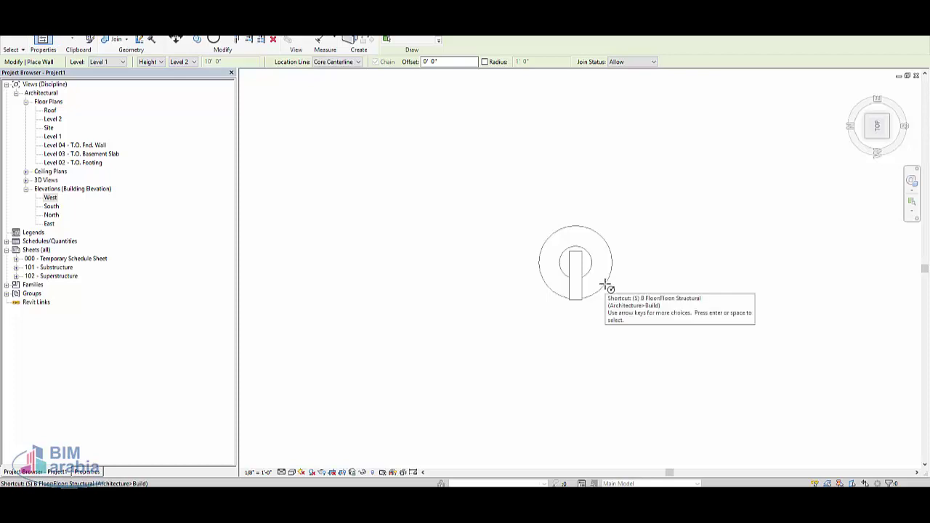
scroll(565, 263, "down", 3)
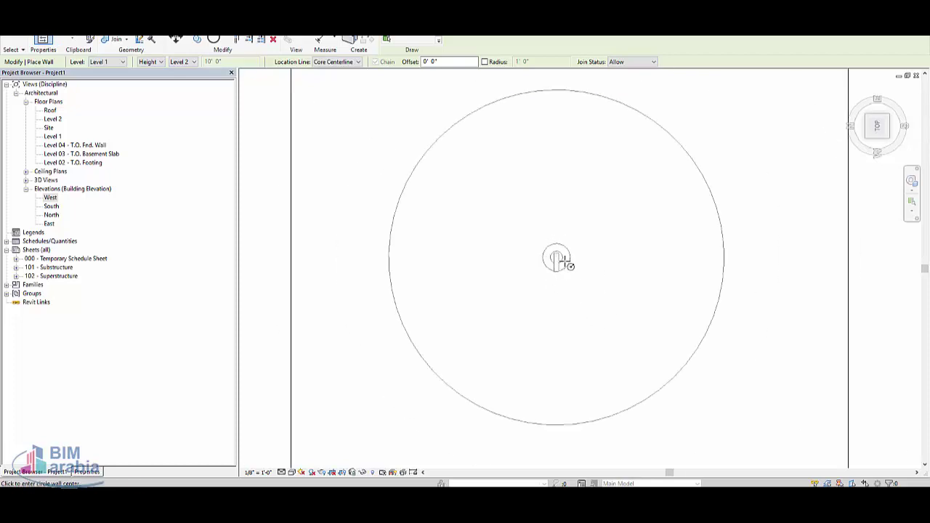
left_click(669, 392)
scroll(705, 359, "up", 5)
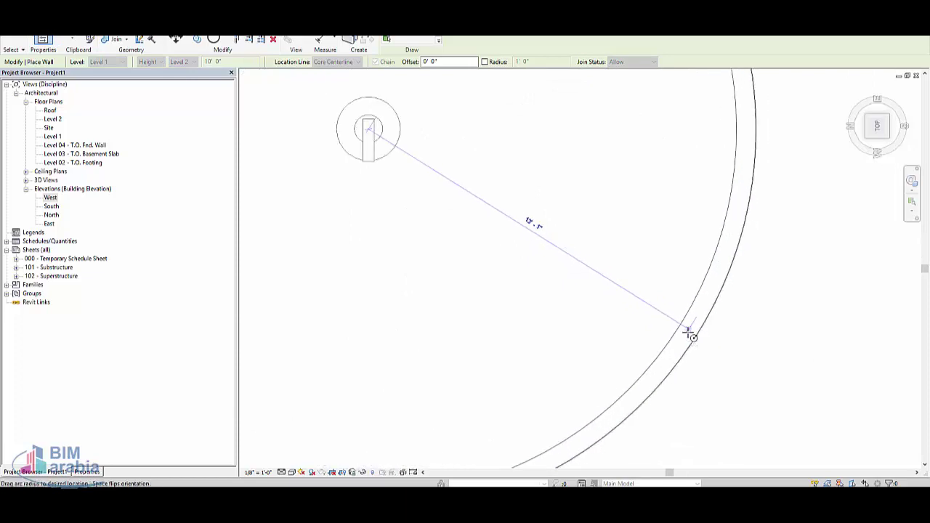
left_click(690, 333)
scroll(582, 307, "down", 4)
scroll(581, 307, "down", 2)
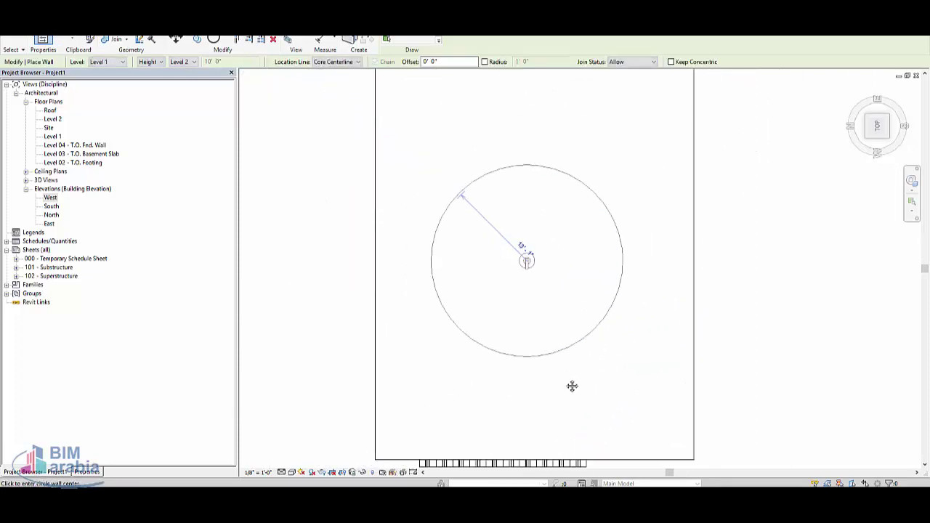
middle_click_drag(571, 386, 571, 254, "shift")
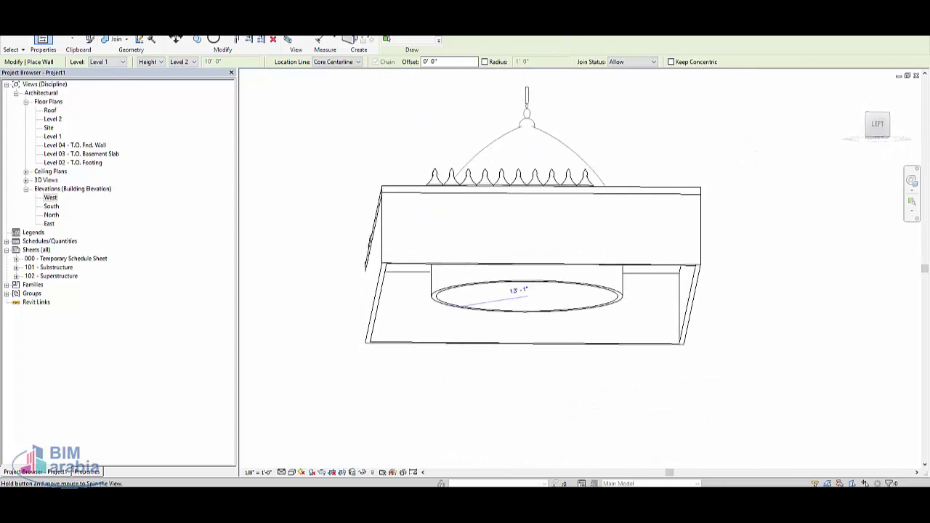
key("Escape")
key("Escape")
- Select the dome with its finial and crescent and turn the view to Front using the ViewCube
middle_click_drag(760, 308, 707, 434)
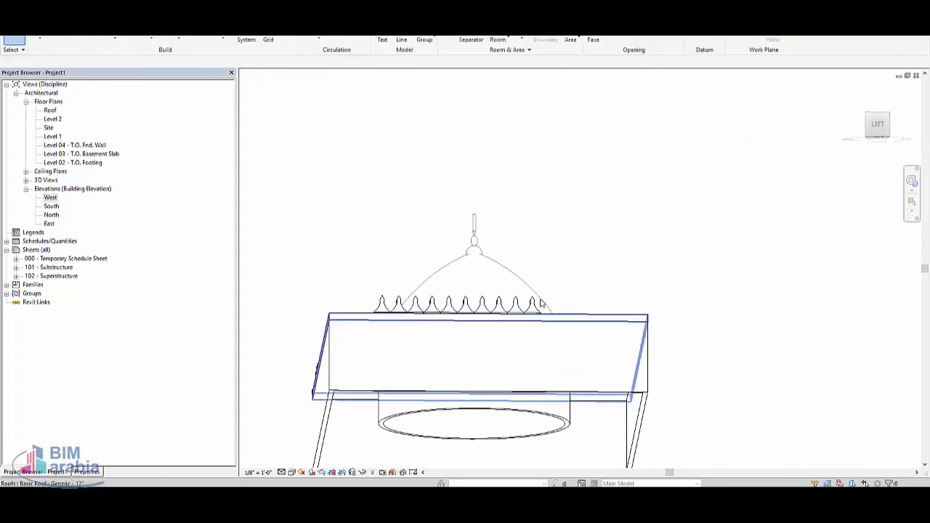
left_click_drag(538, 161, 424, 269)
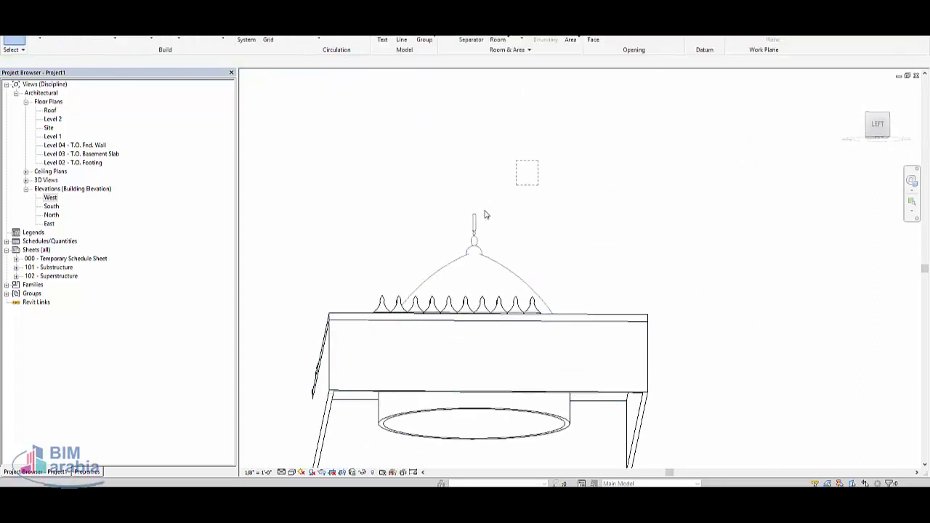
left_click(893, 120)
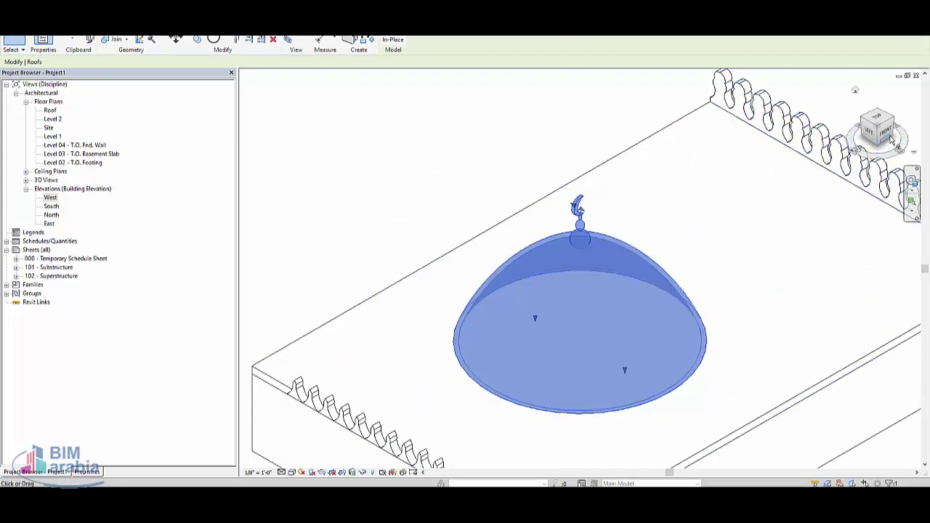
left_click(889, 137)
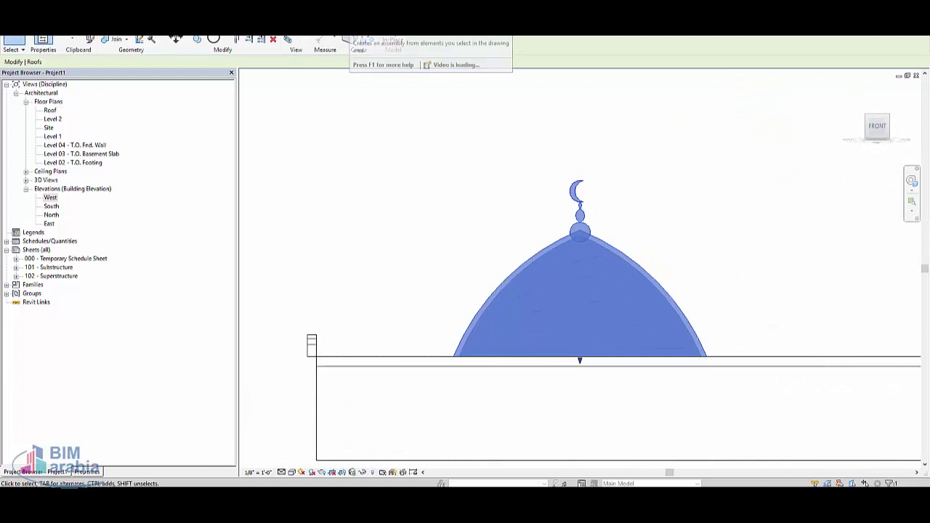
- Group the dome as Group 1, nudge it above the roof, and select the circular wall
left_click(350, 39)
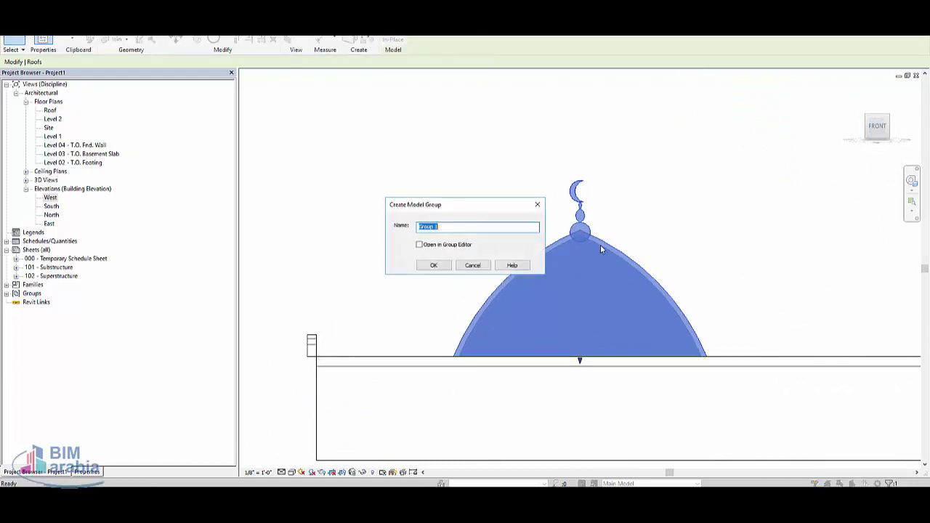
left_click(434, 266)
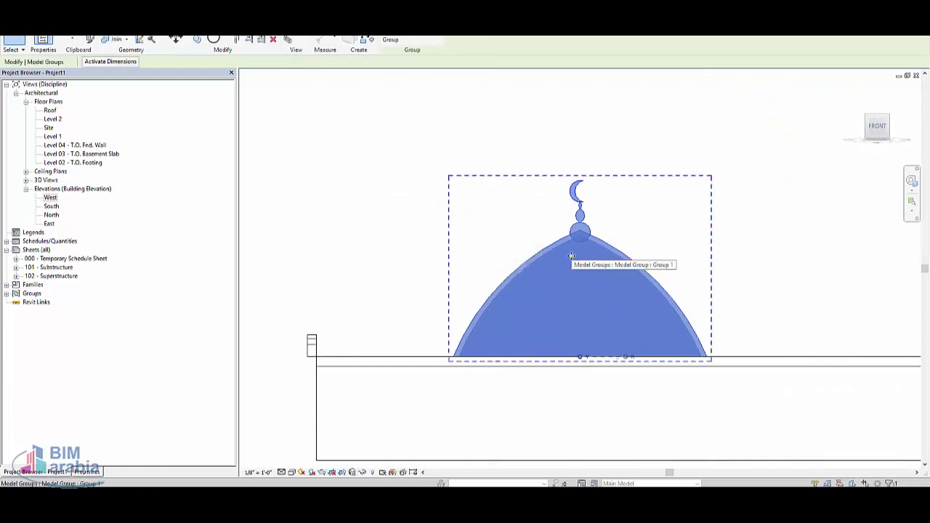
key("Up")
key("Up")
key("Up")
key("Up")
key("Up")
key("Up")
key("Up")
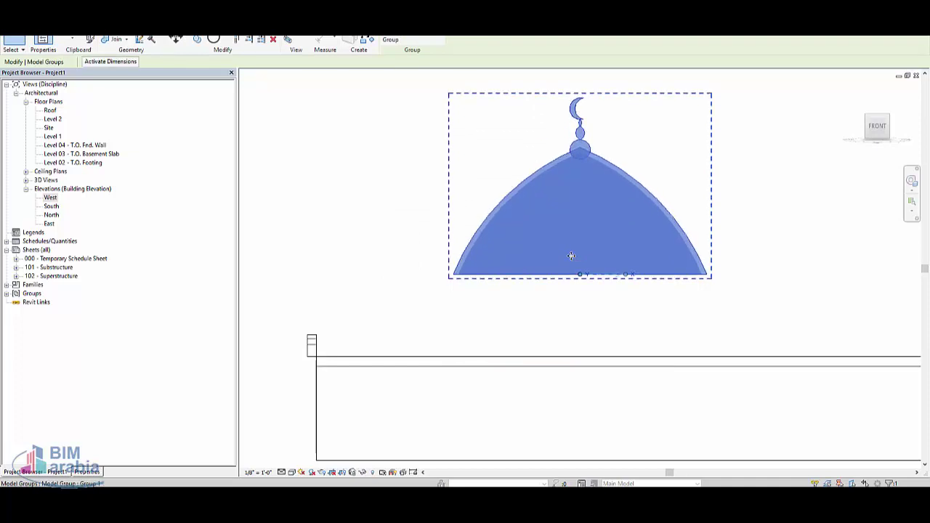
key("Up")
key("Up")
key("Up")
key("Down")
key("Down")
key("Down")
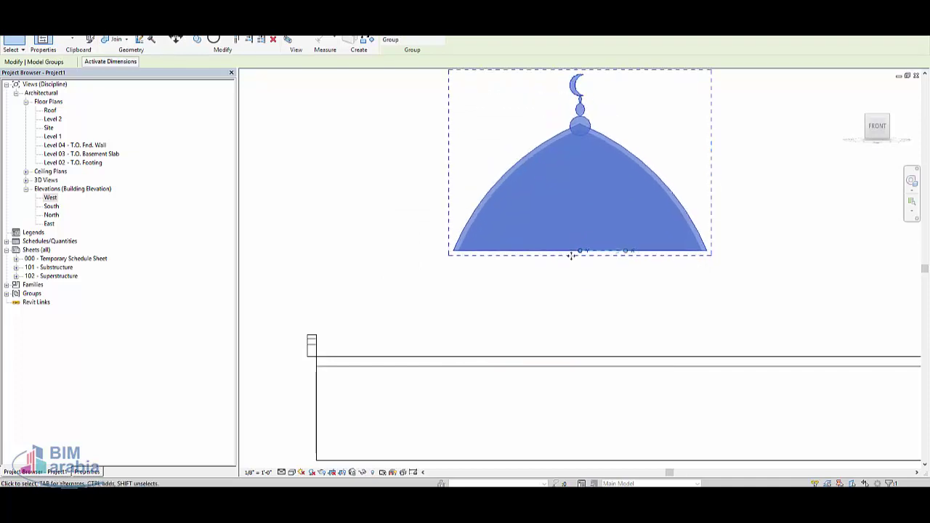
scroll(537, 323, "down", 3)
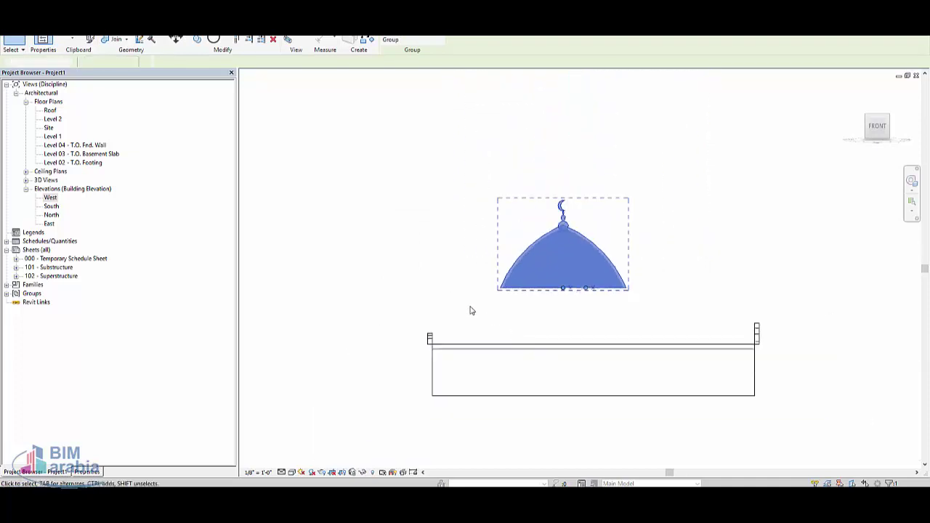
left_click_drag(469, 310, 456, 413)
- Set the circular wall's base to Level 2 and top to Roof, then lower the dome group onto it
left_click(87, 472)
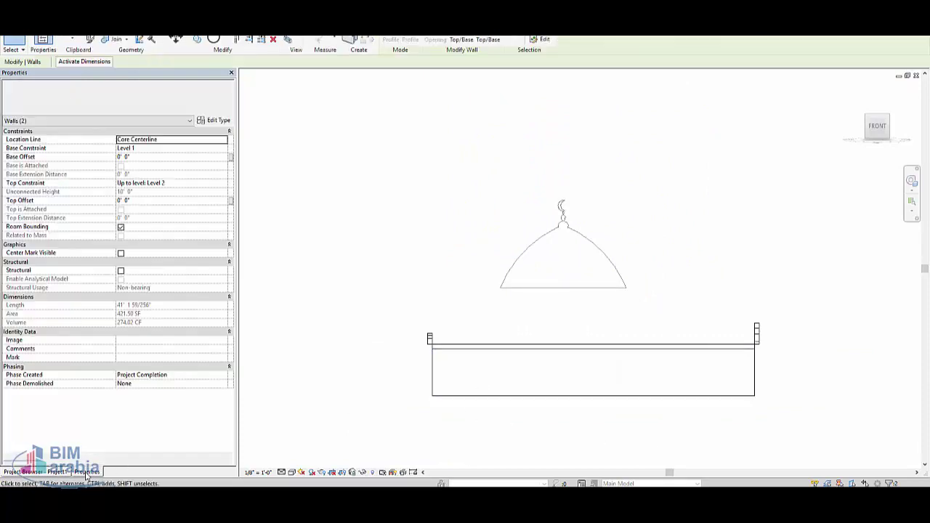
left_click(225, 184)
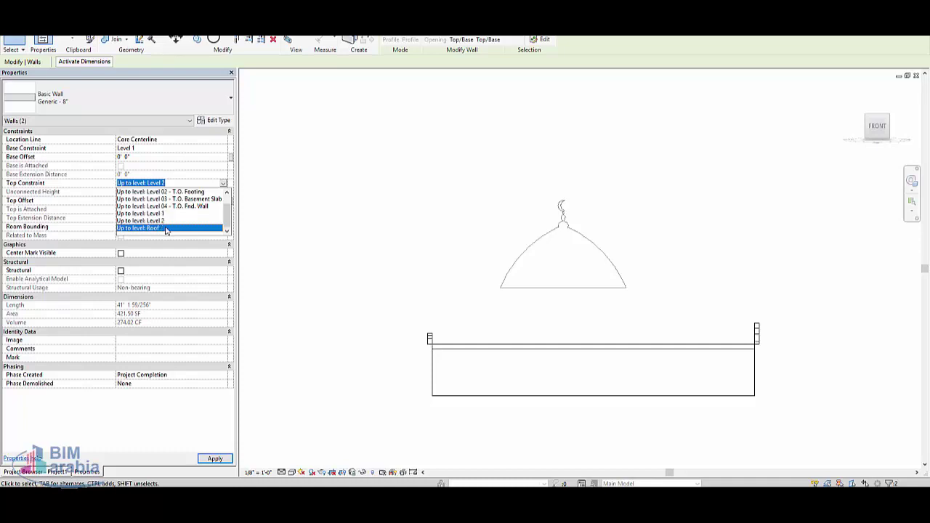
left_click(146, 228)
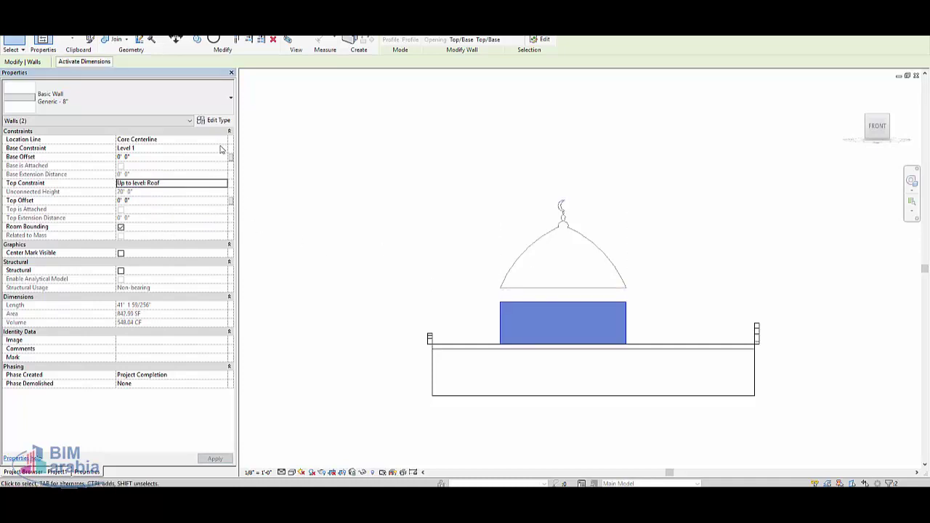
left_click(221, 148)
left_click(140, 192)
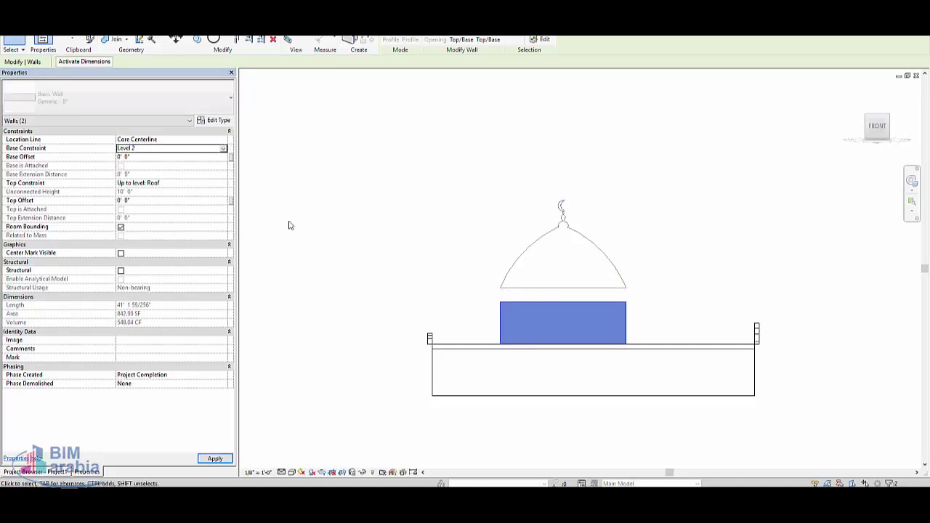
left_click(617, 291)
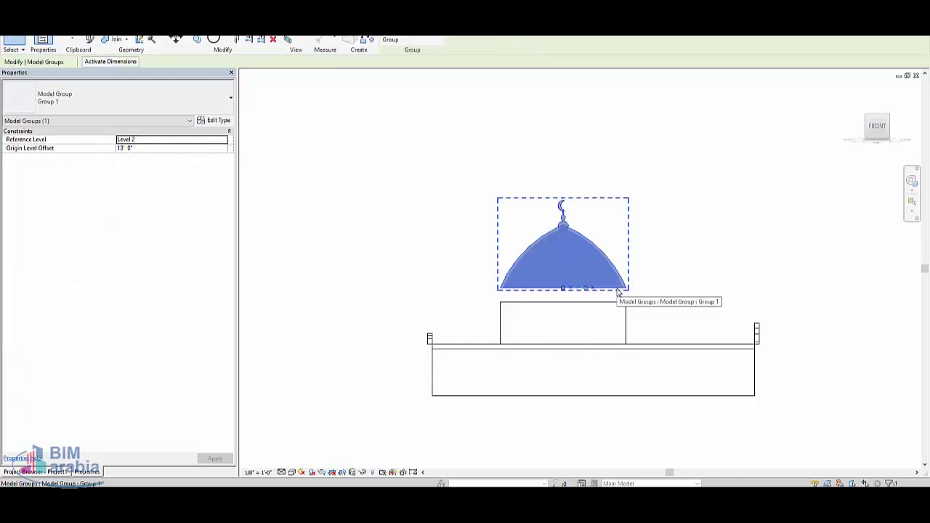
key("Down")
key("Down")
key("Down")
key("Down")
key("Down")
key("Down")
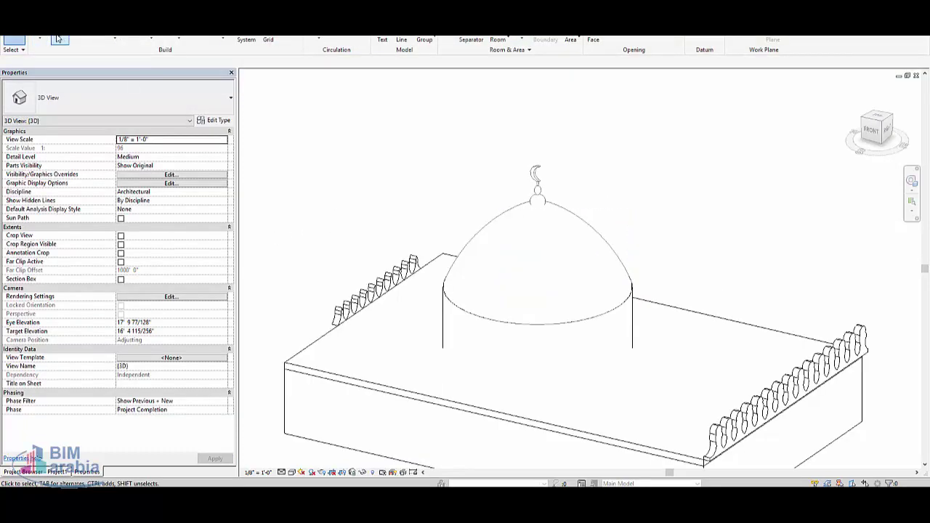
- Place four Fixed 36" x 48" windows on the front and back of the drum wall
left_click(60, 39)
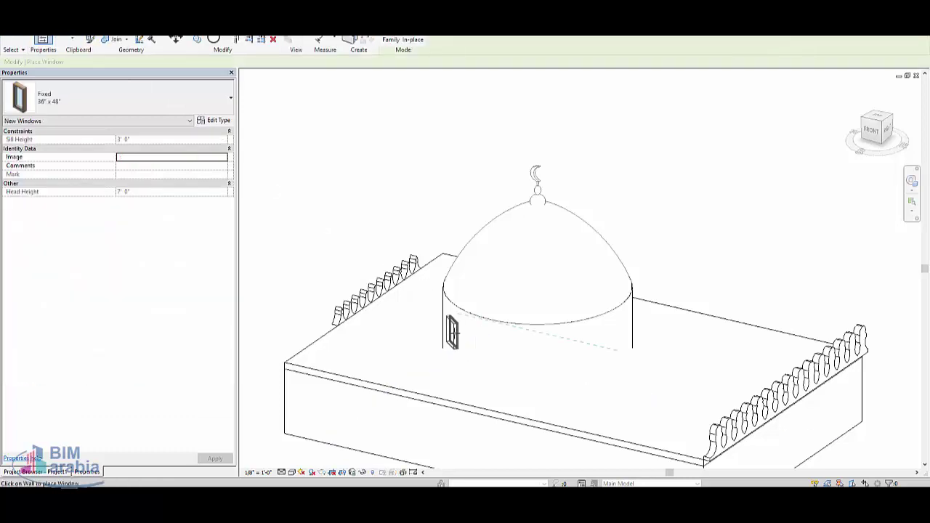
left_click(463, 334)
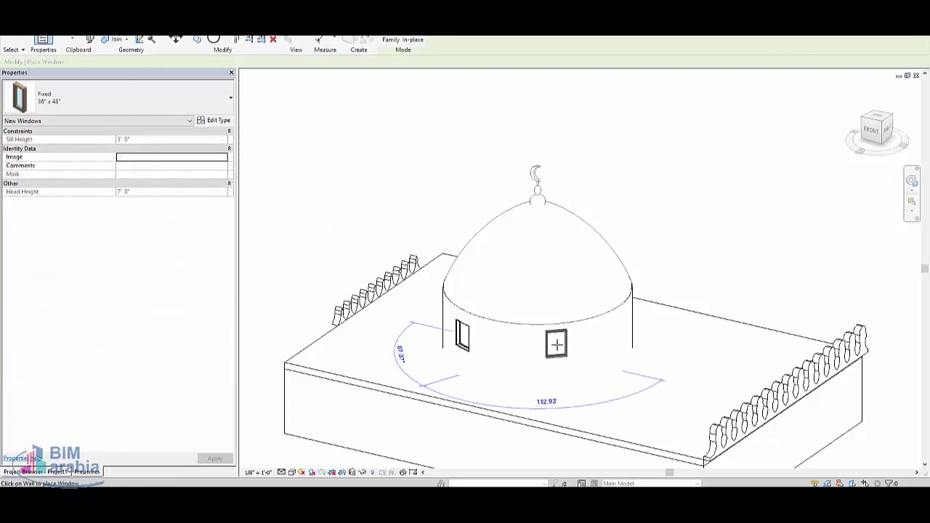
left_click(552, 350)
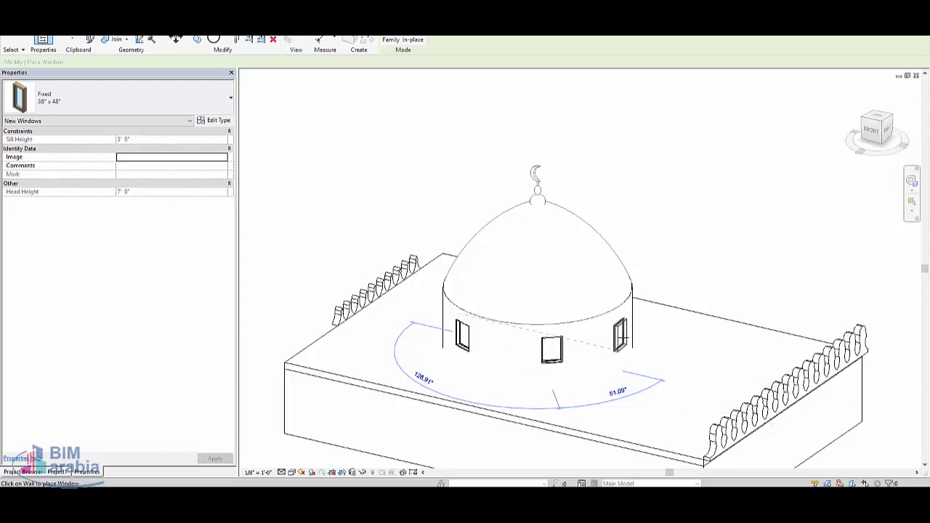
middle_click_drag(660, 375, 389, 372, "shift")
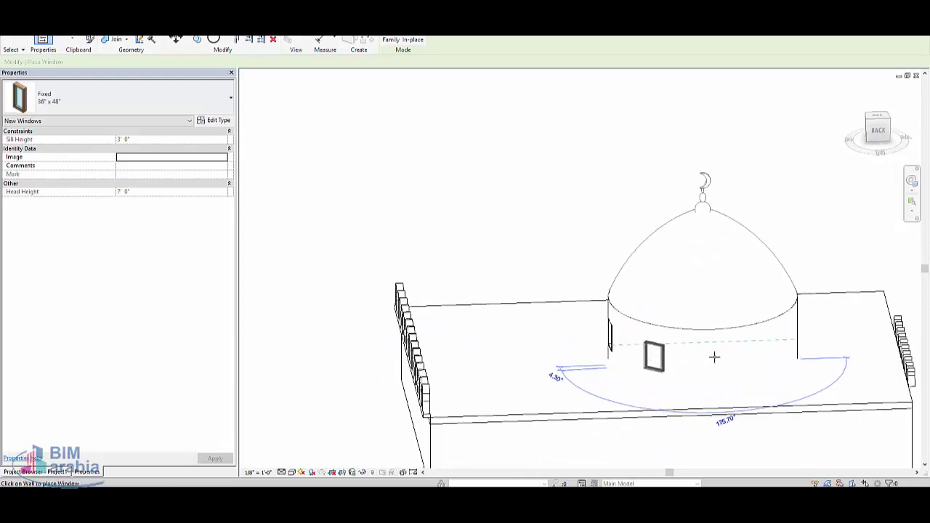
left_click(724, 356)
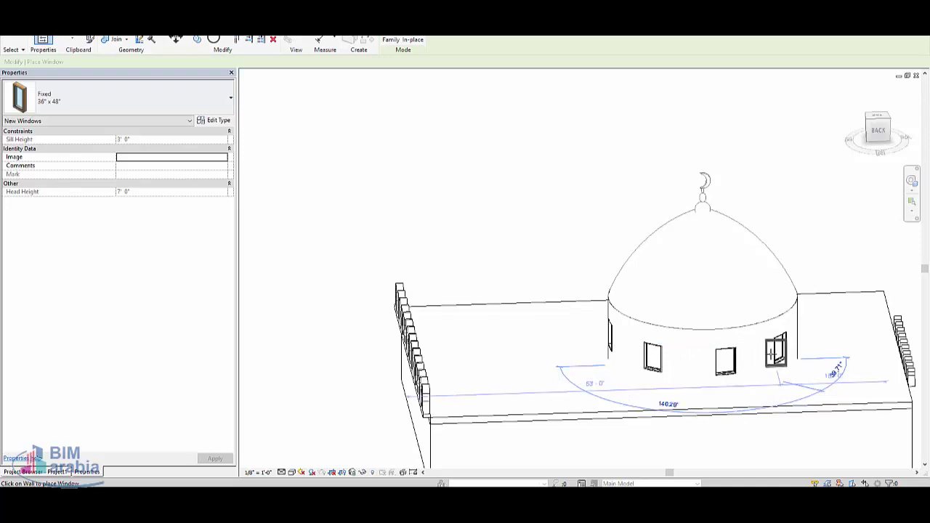
left_click(777, 348)
key("Escape")
key("Escape")
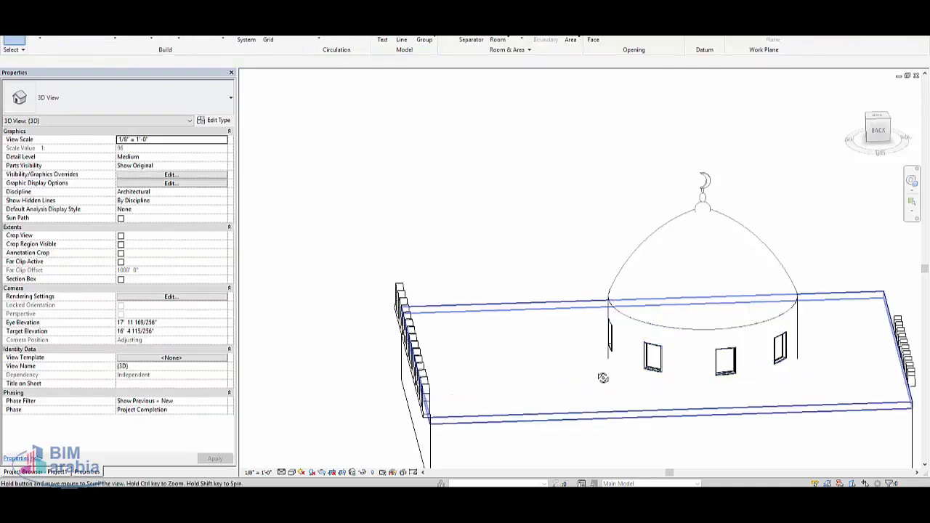